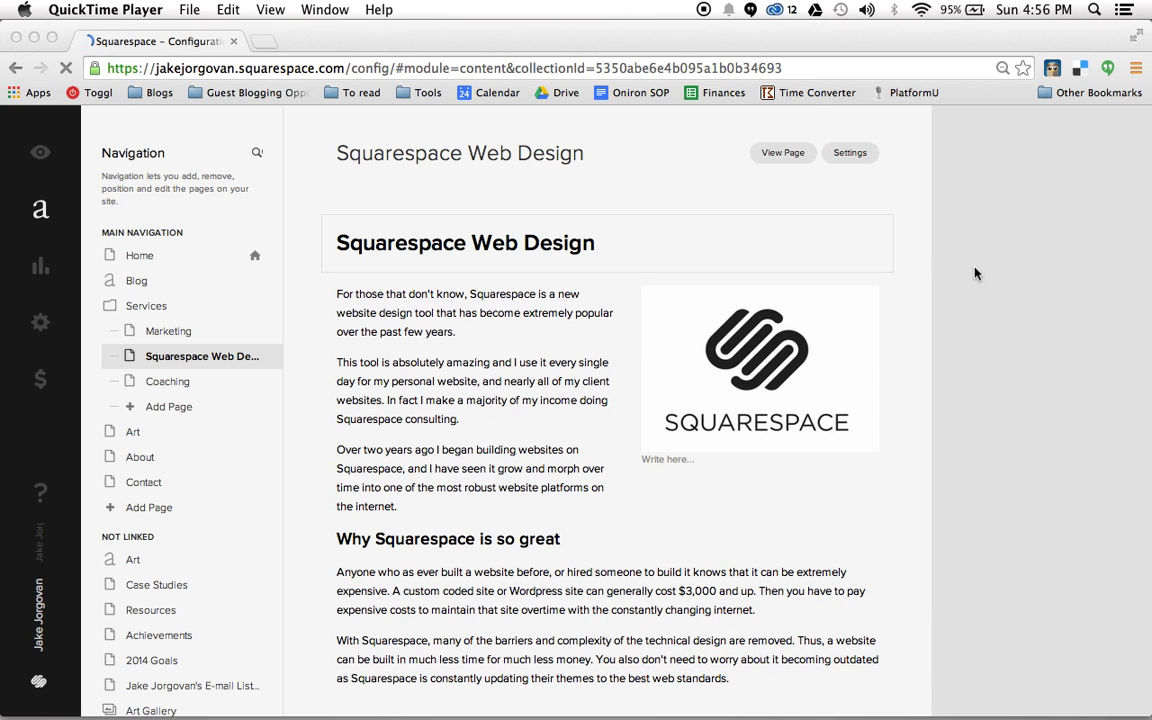
Examine the paragraph format options offered for the "Squarespace Web Design" title text.
left_click(717, 239)
left_click(638, 240)
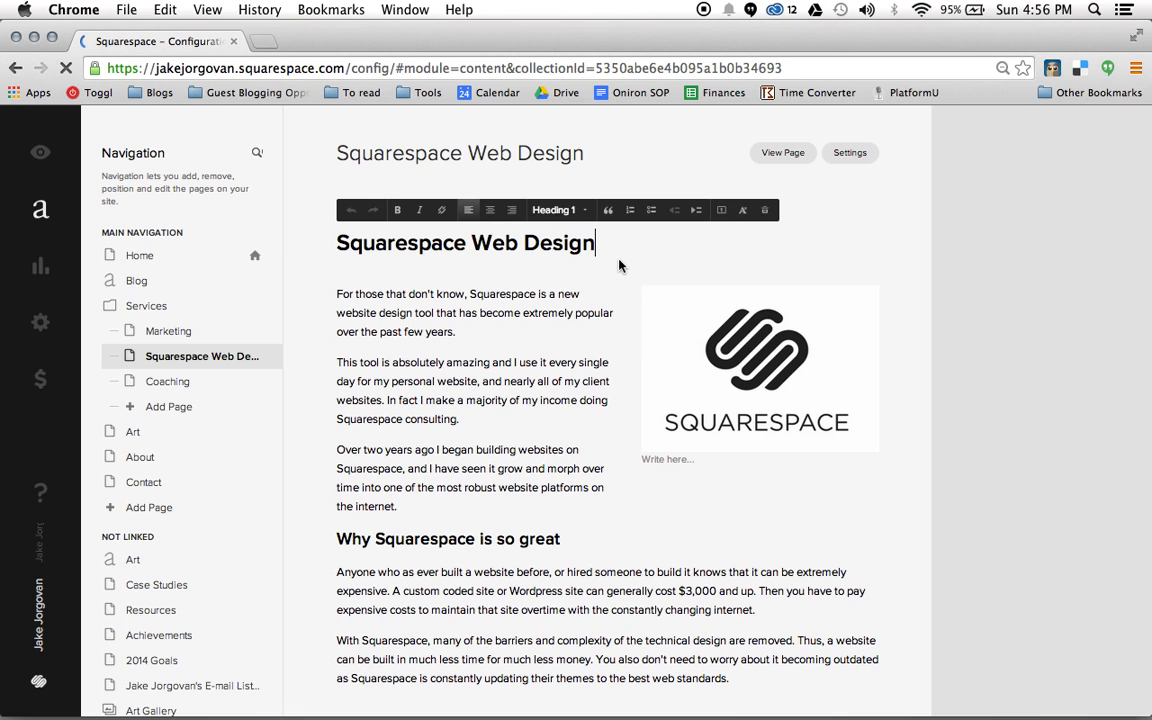
key("shift+super+Left")
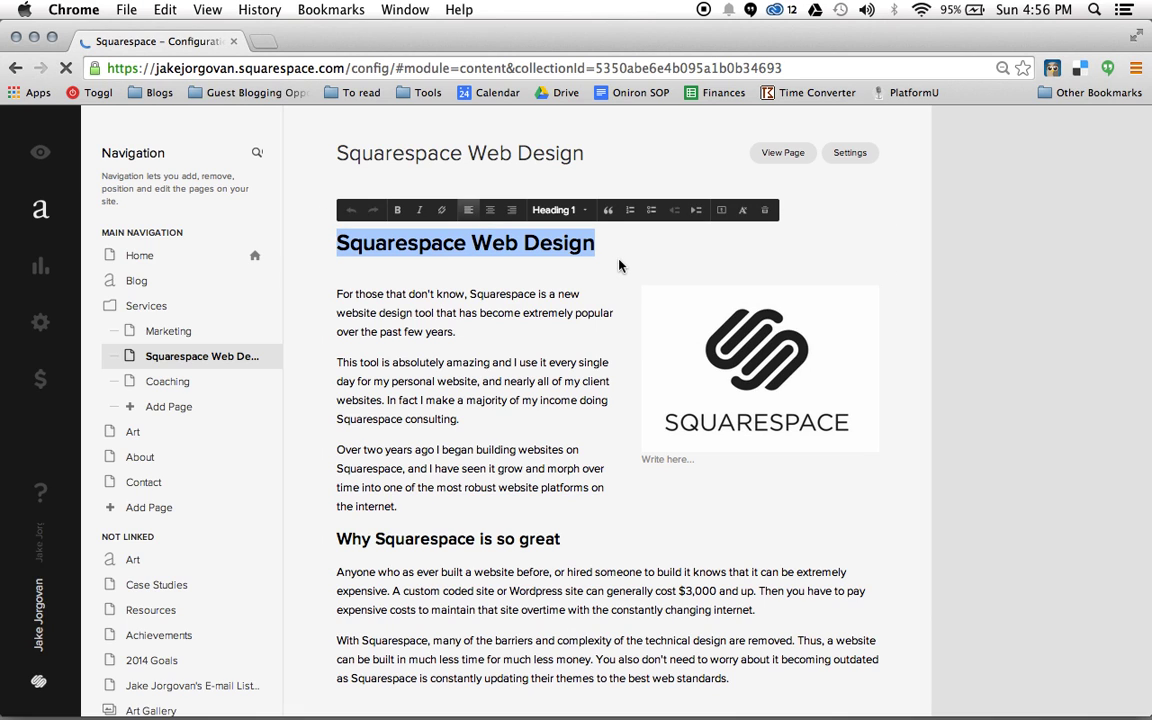
left_click_drag(648, 249, 336, 242)
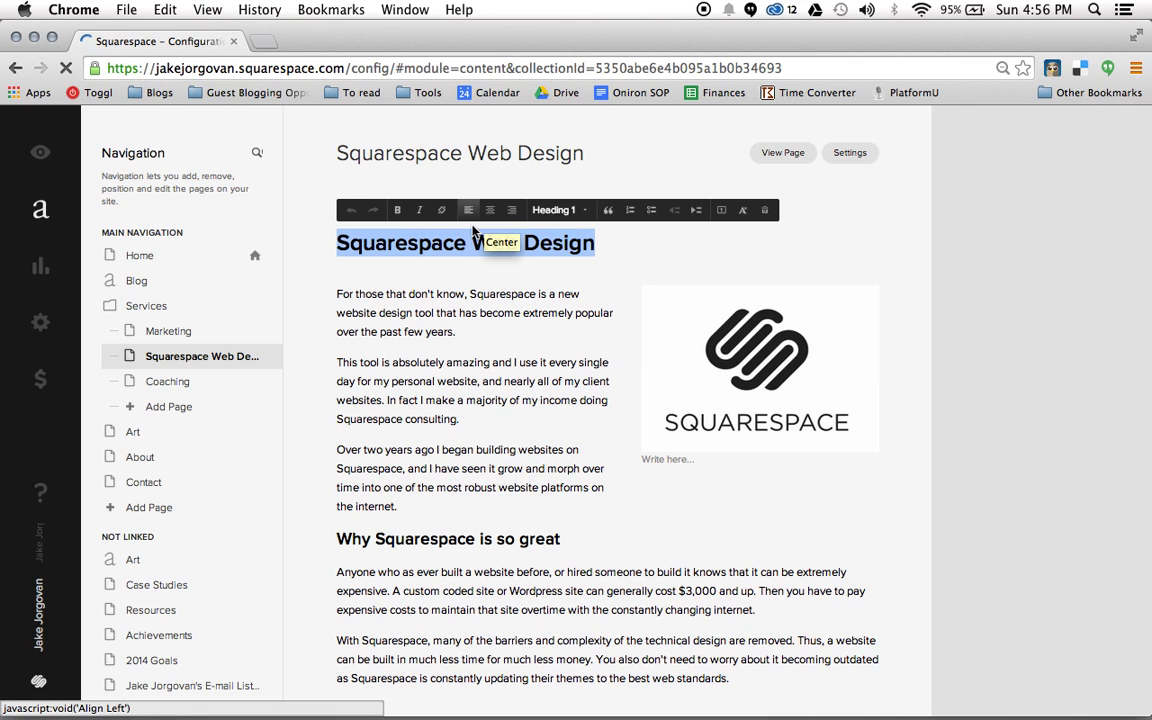
left_click(581, 212)
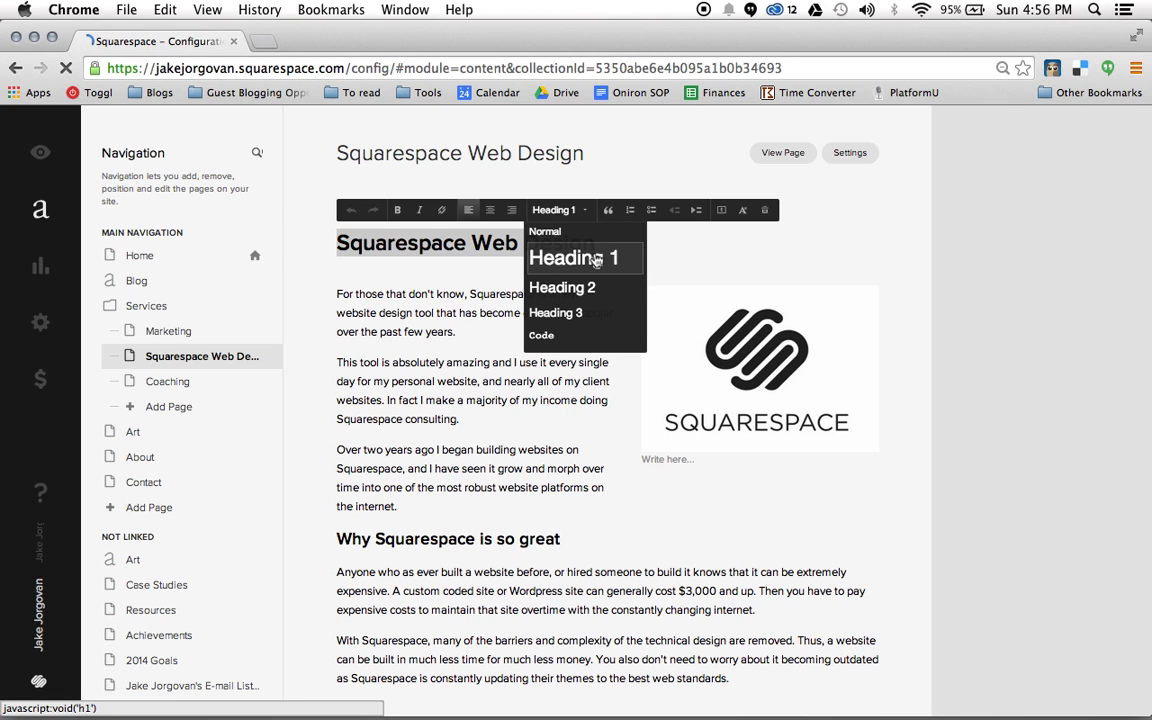
scroll(596, 260, "down", 2)
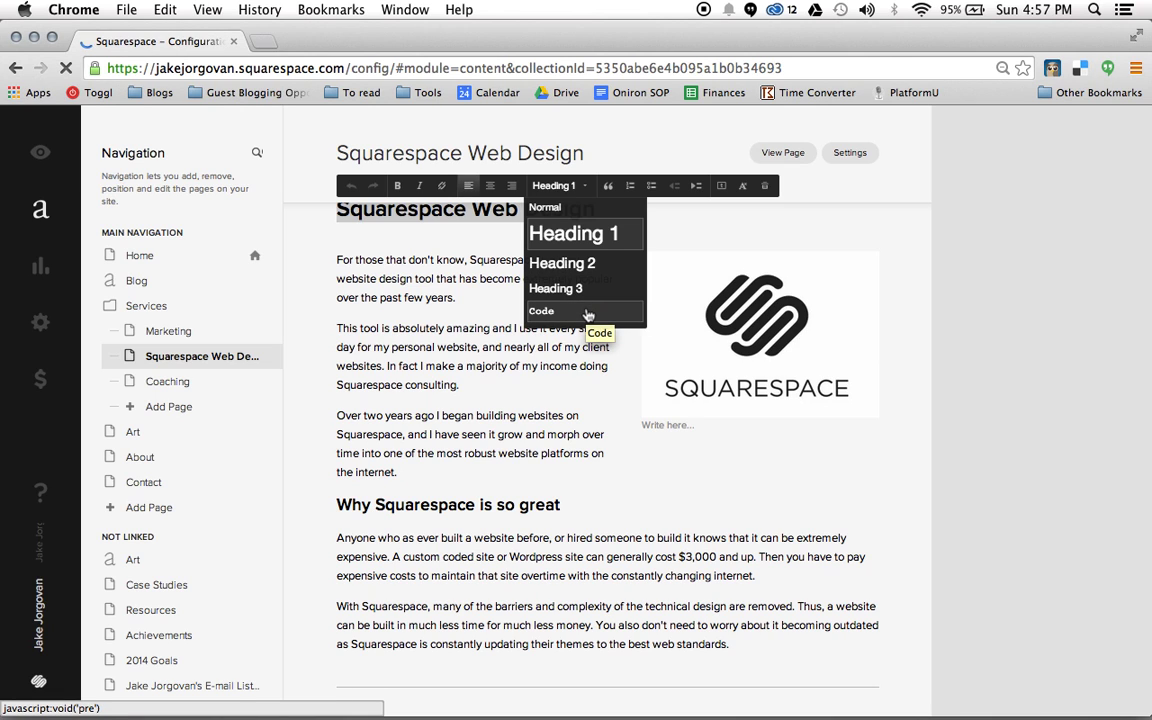
scroll(473, 306, "up", 2)
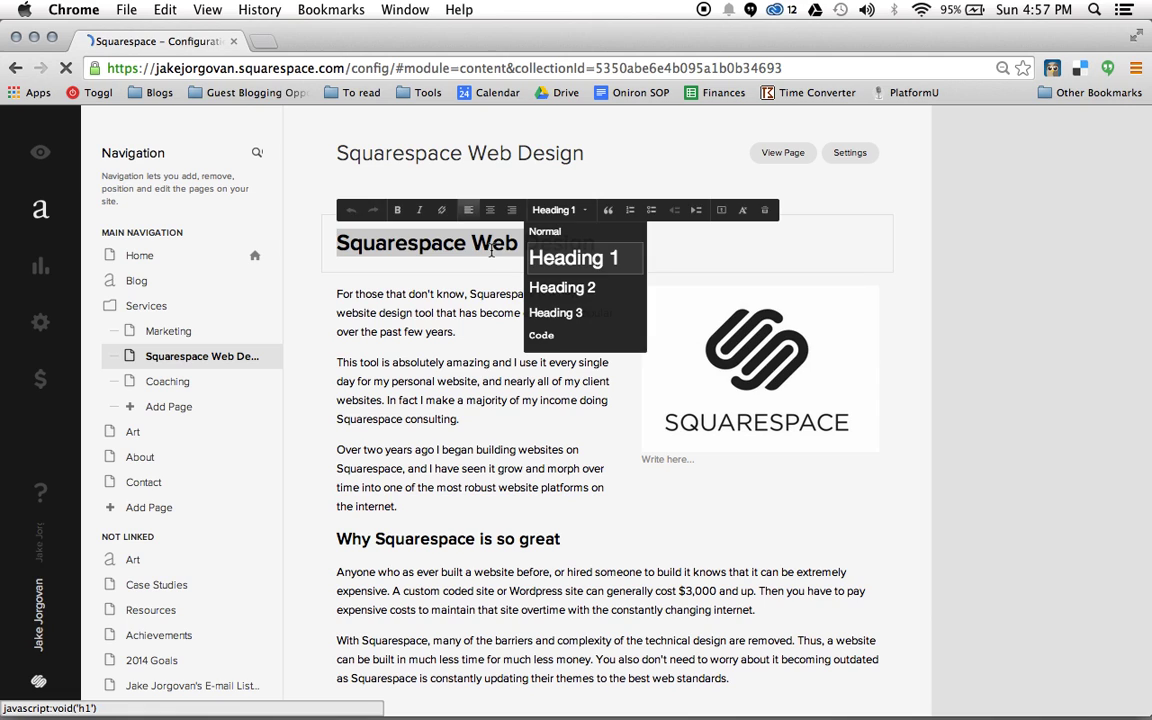
left_click(437, 288)
left_click(627, 241)
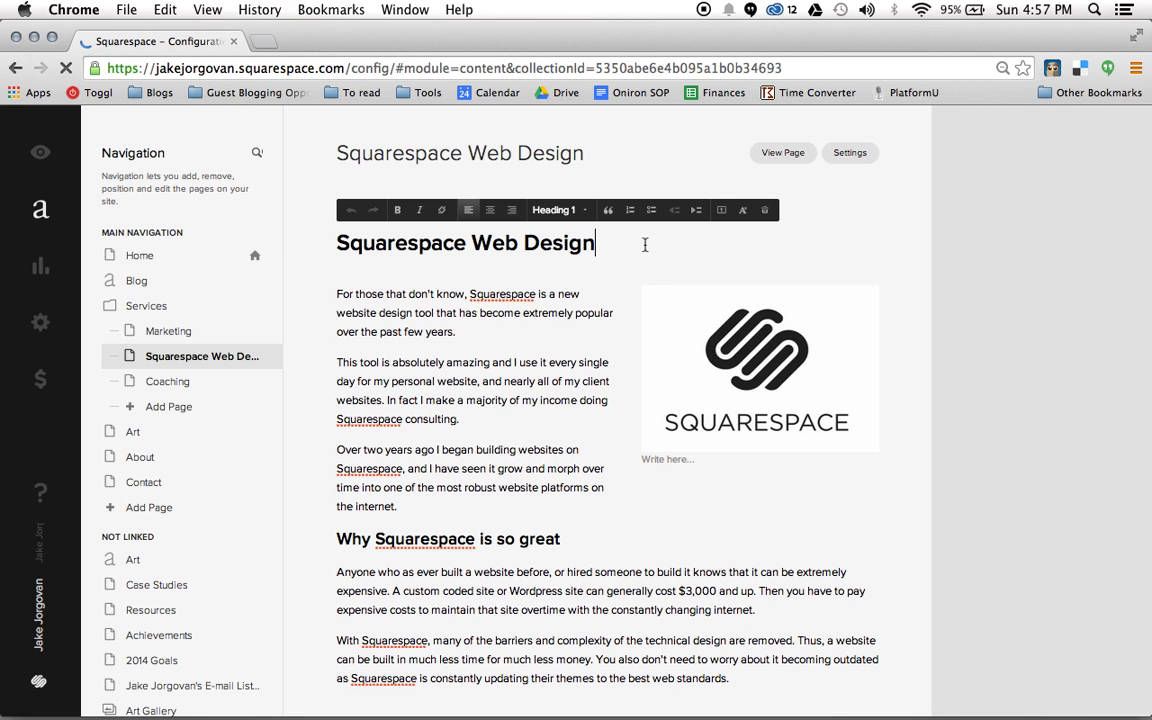
Check the paragraph formats of the subheadings "Why Squarespace is so great" and "Building sites from scratch".
left_click(580, 541)
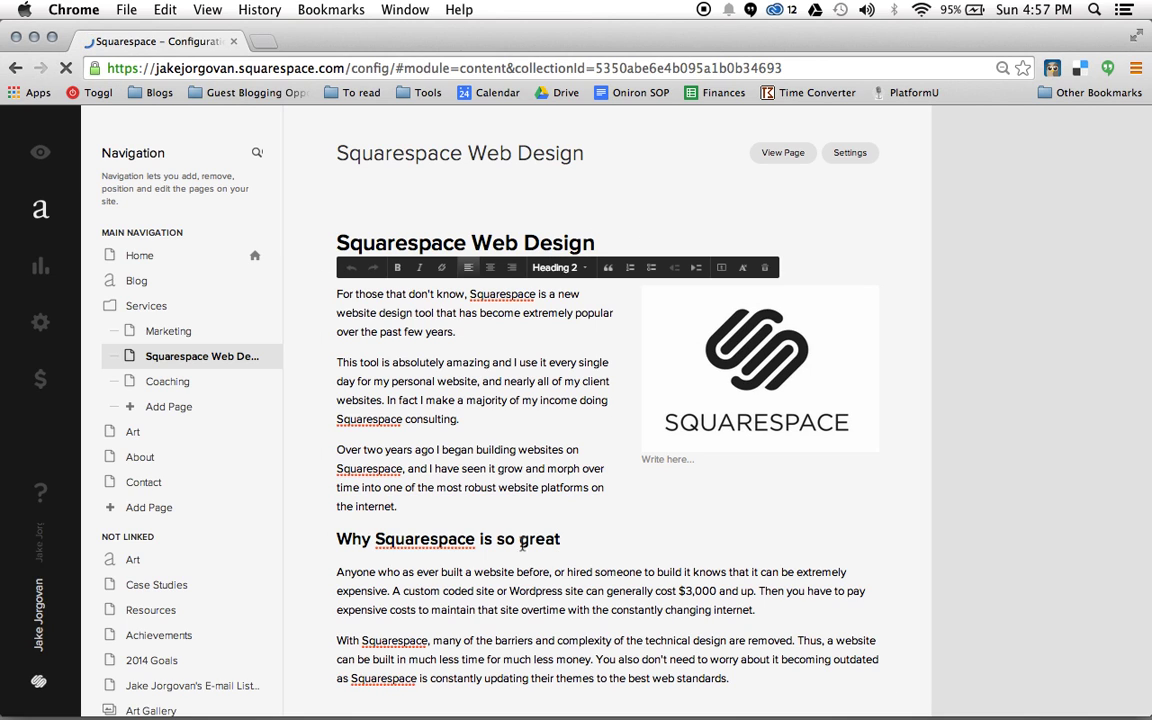
left_click(330, 540, "shift")
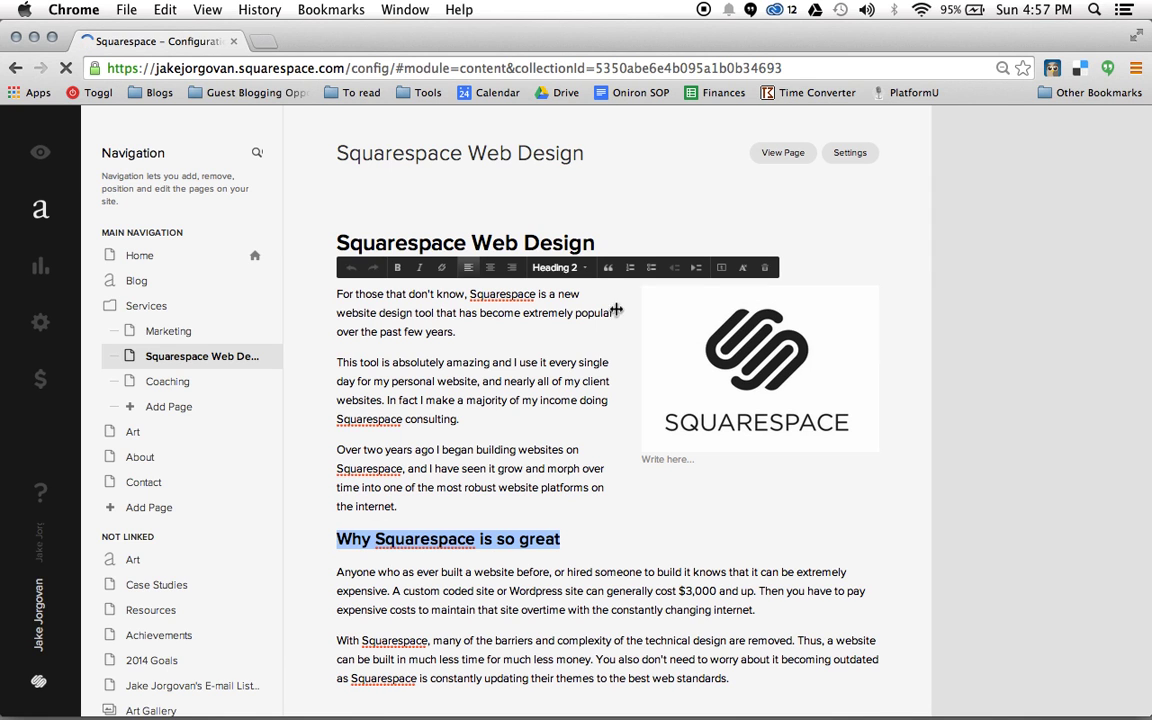
left_click(565, 521)
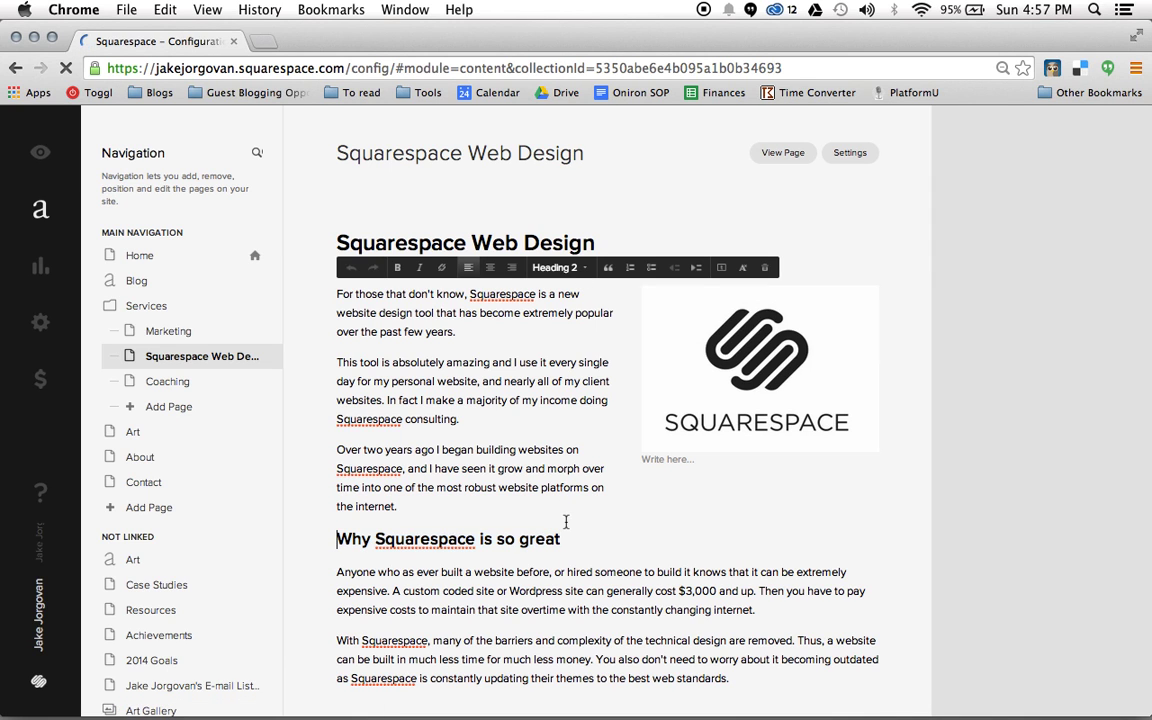
scroll(600, 521, "down", 5)
scroll(637, 521, "down", 20)
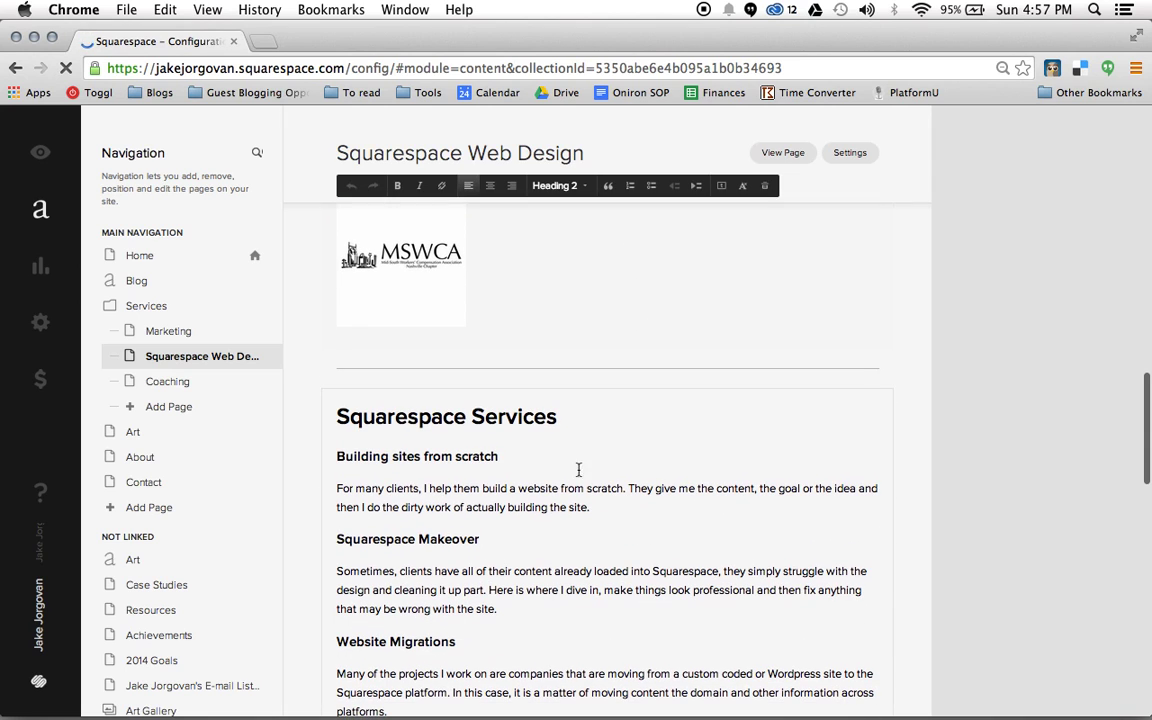
left_click(558, 462)
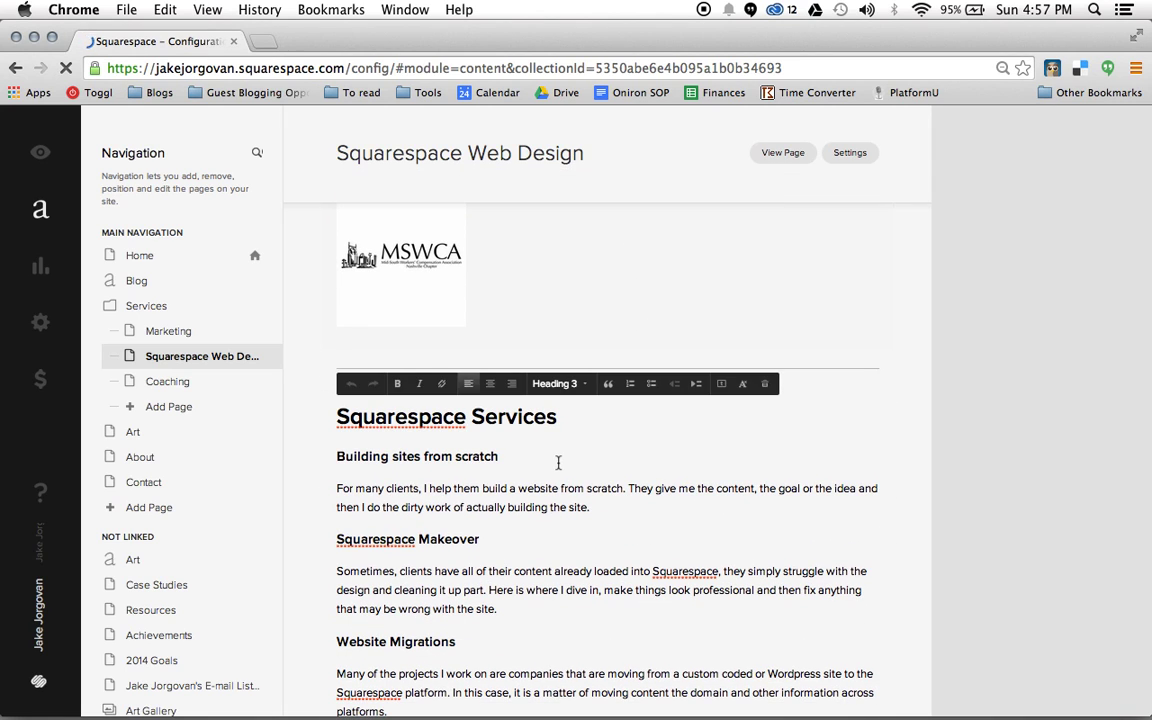
left_click_drag(558, 462, 337, 456)
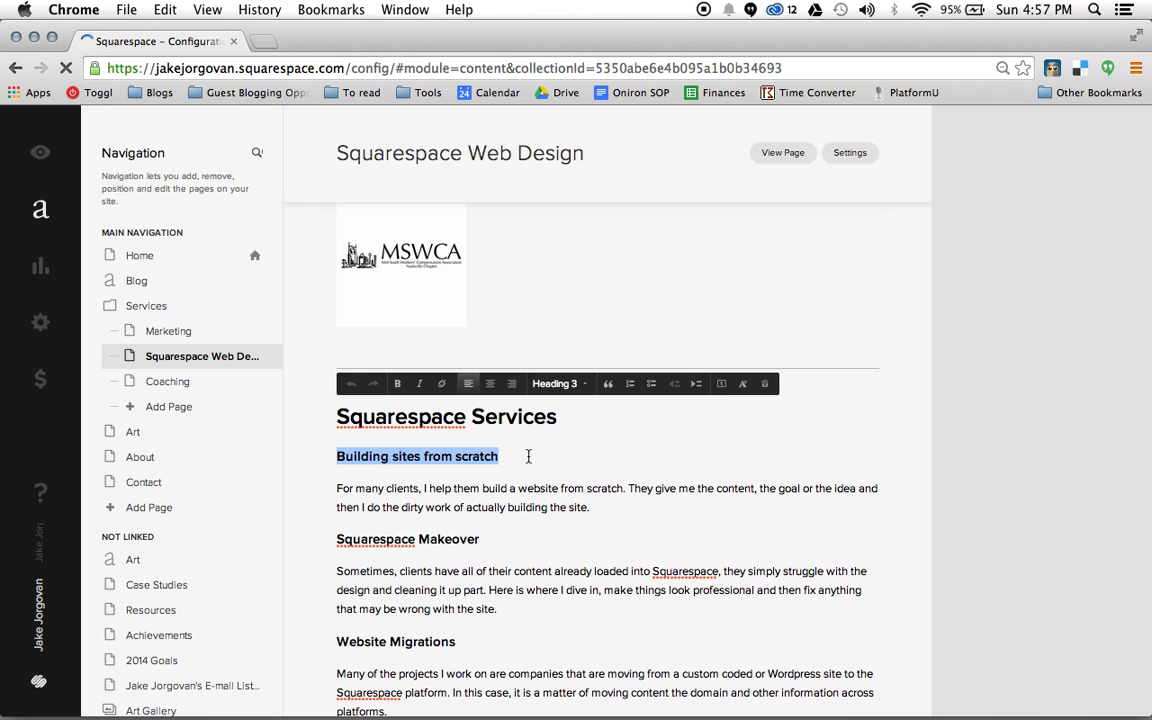
Compare the paragraph format of the page title with that of the first body paragraph.
scroll(540, 456, "up", 10)
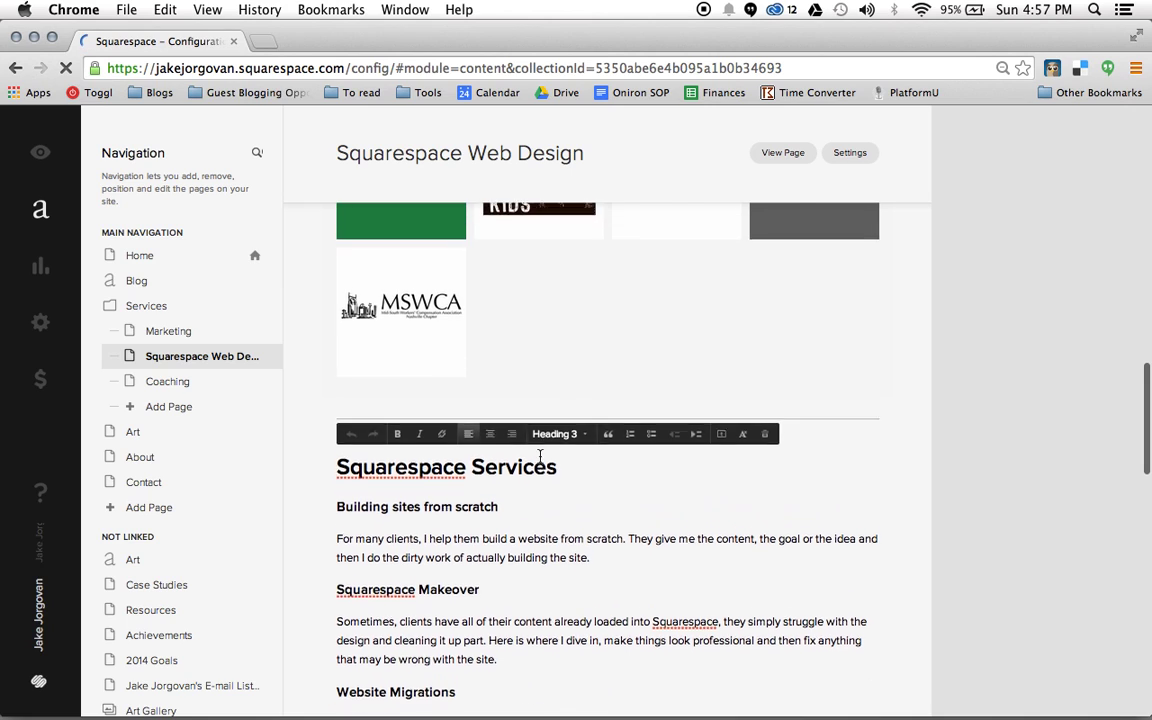
scroll(540, 456, "up", 10)
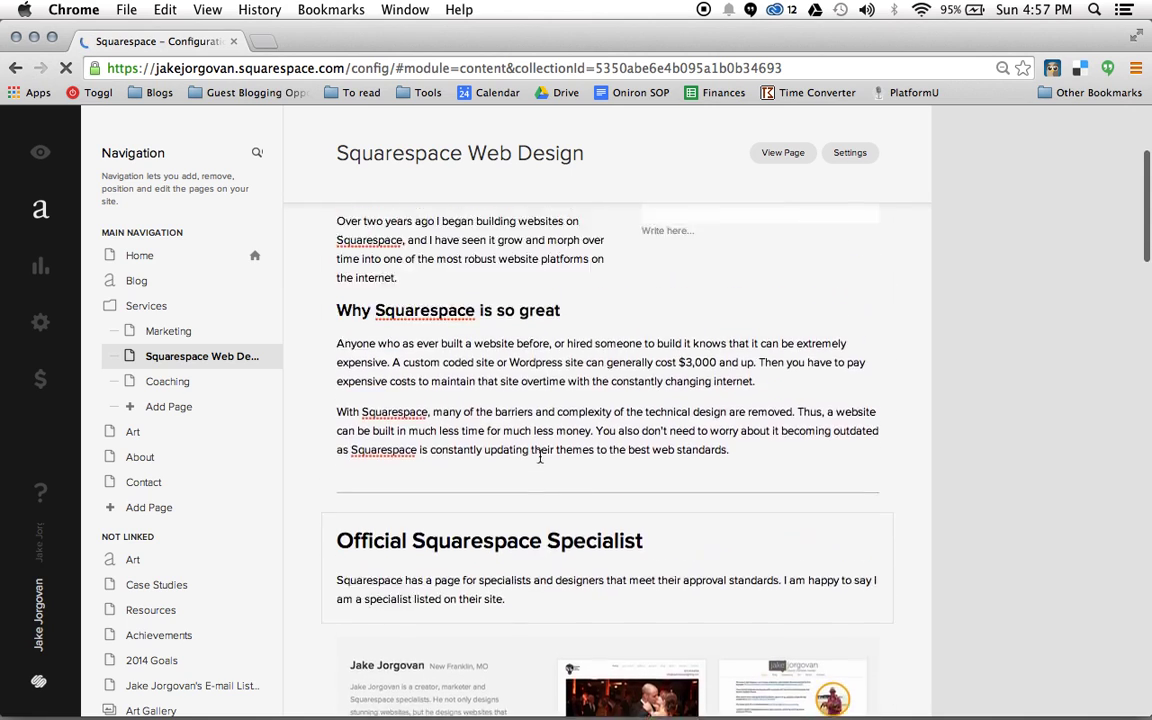
left_click(612, 247)
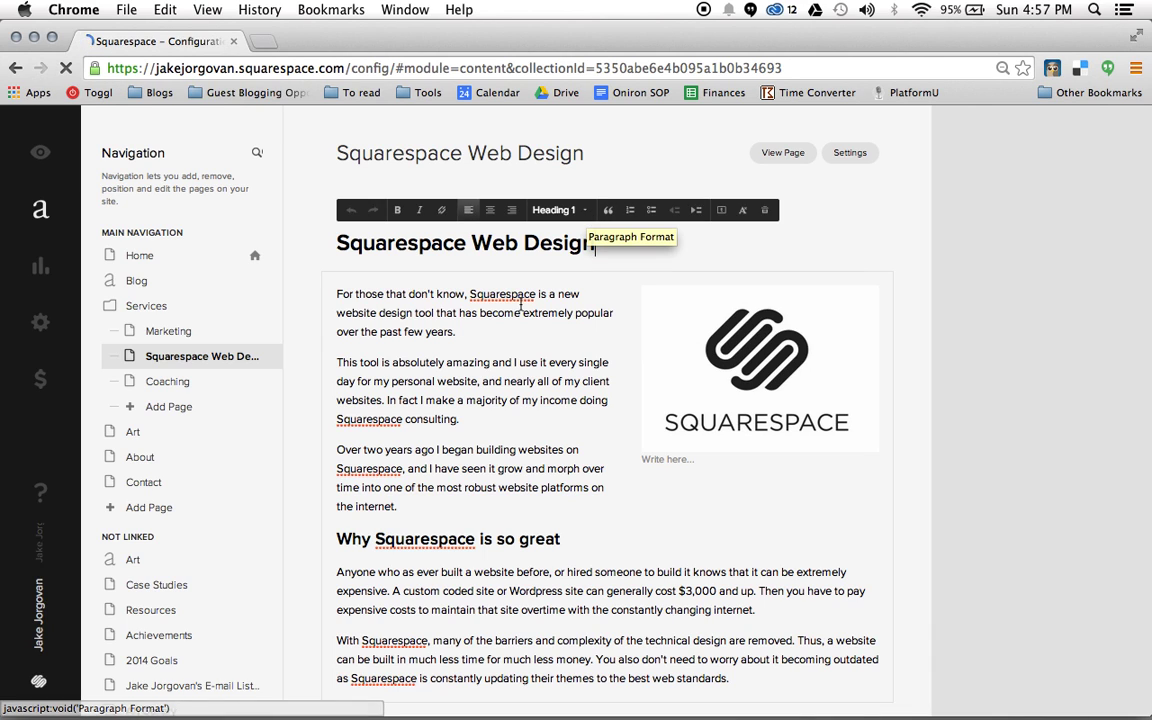
left_click(505, 332)
left_click_drag(505, 332, 317, 268)
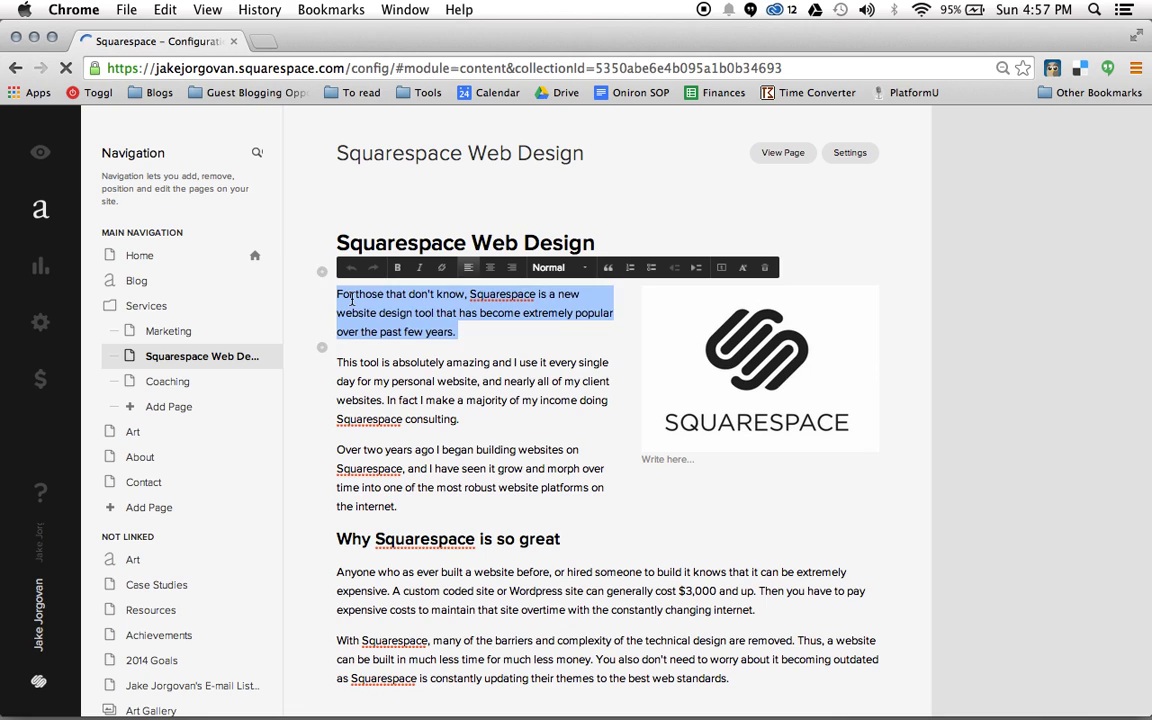
left_click(303, 326)
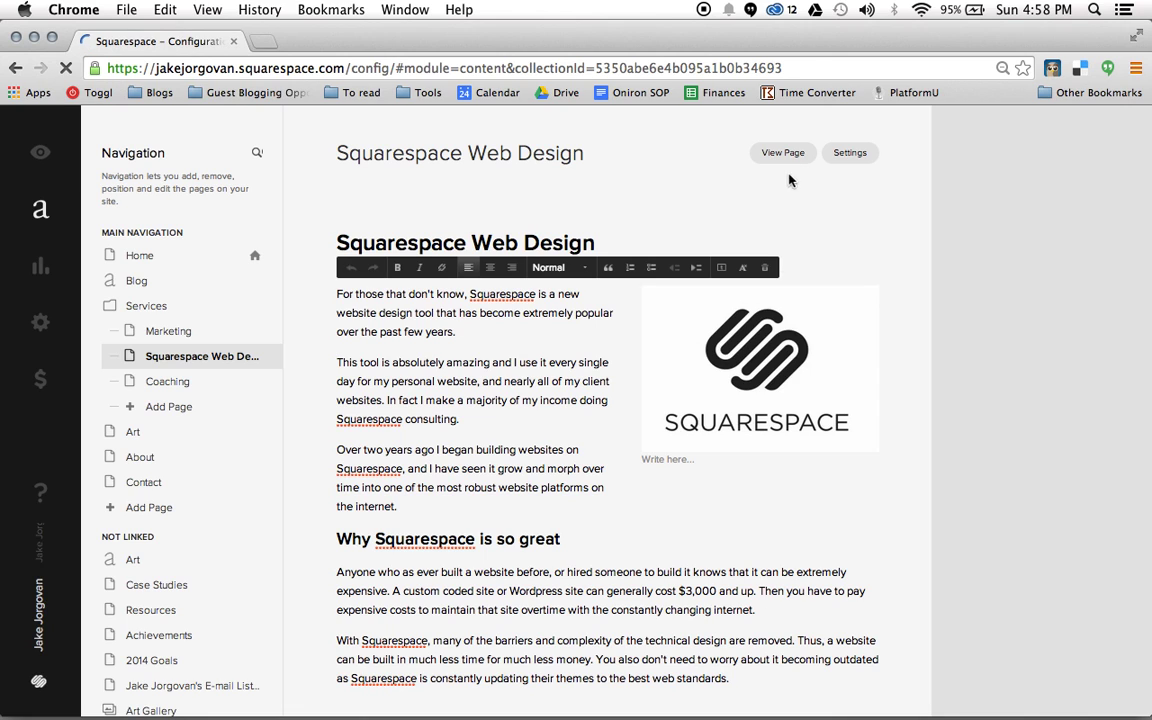
left_click(620, 234)
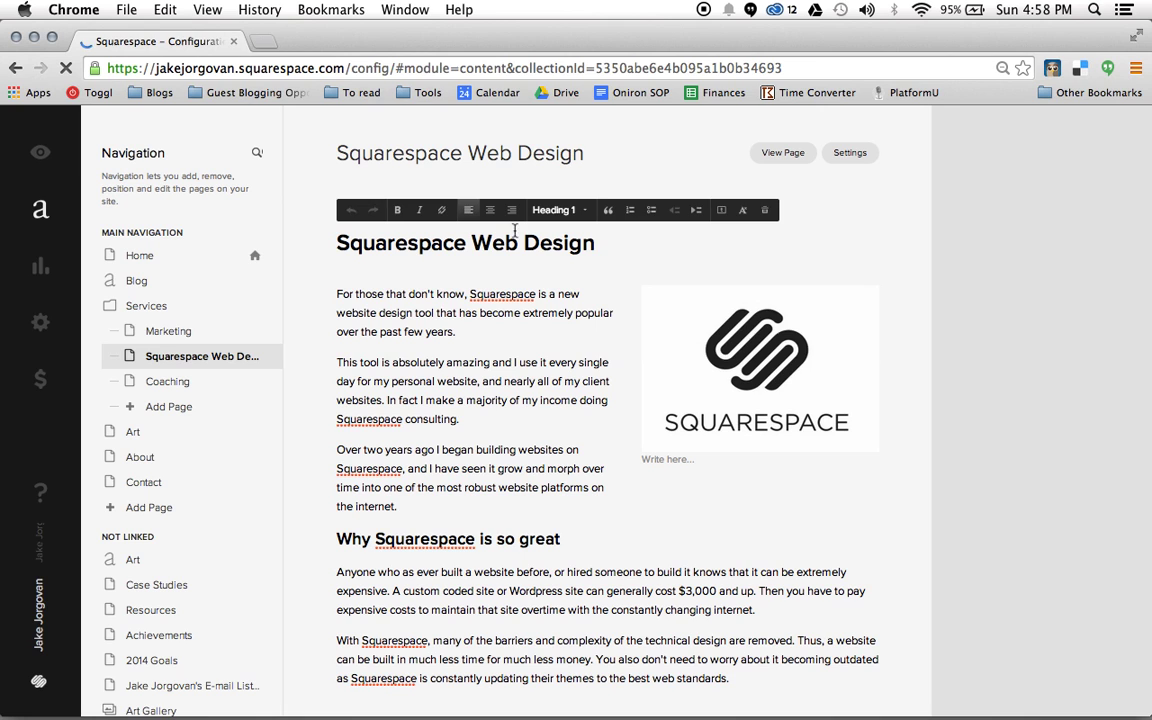
View the Squarespace Web Design page on the live site and open its style editor.
scroll(594, 480, "down", 1)
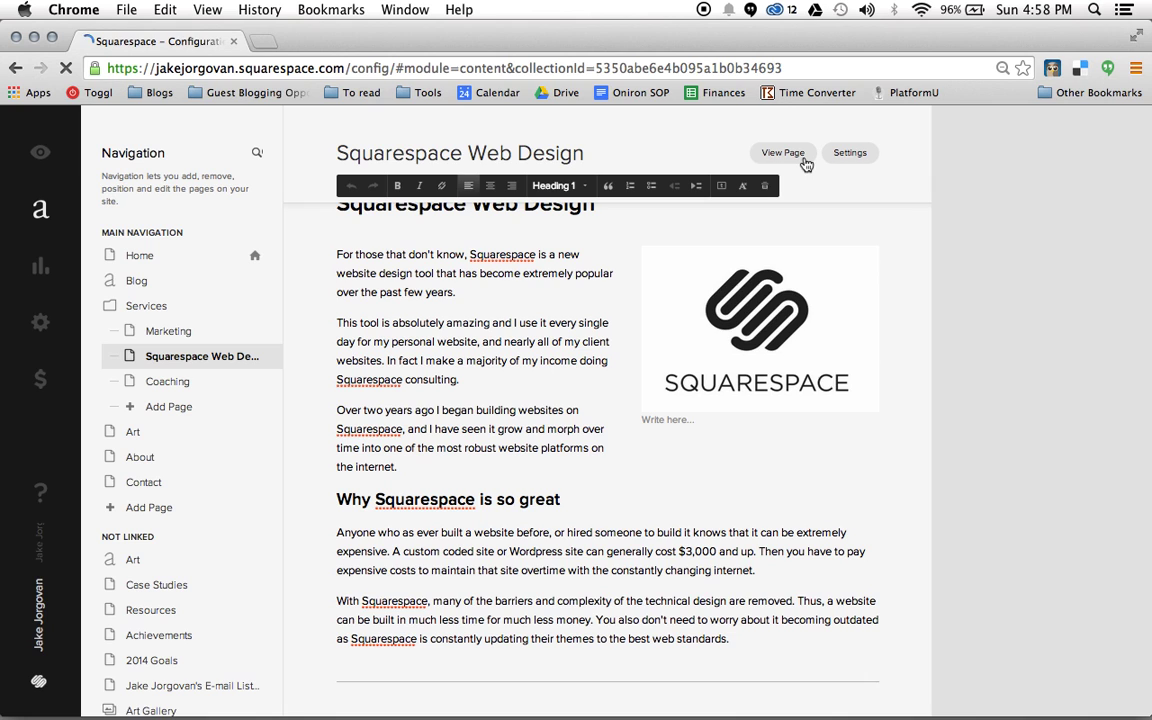
scroll(560, 491, "up", 1)
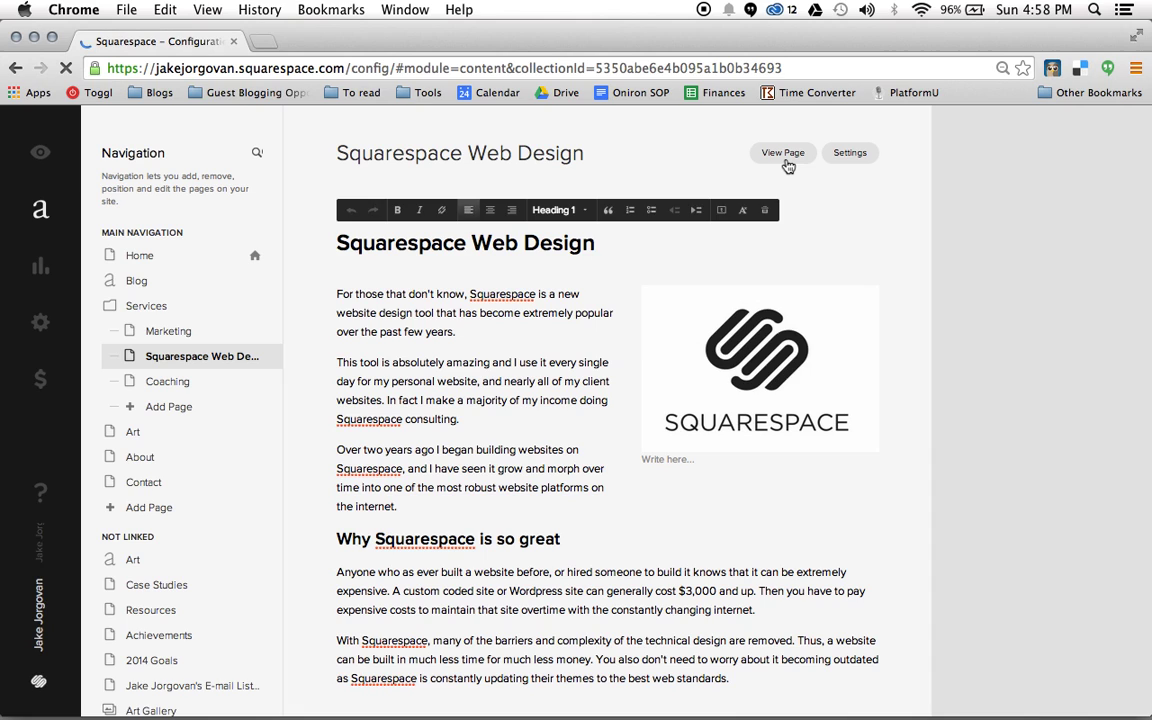
left_click(786, 160)
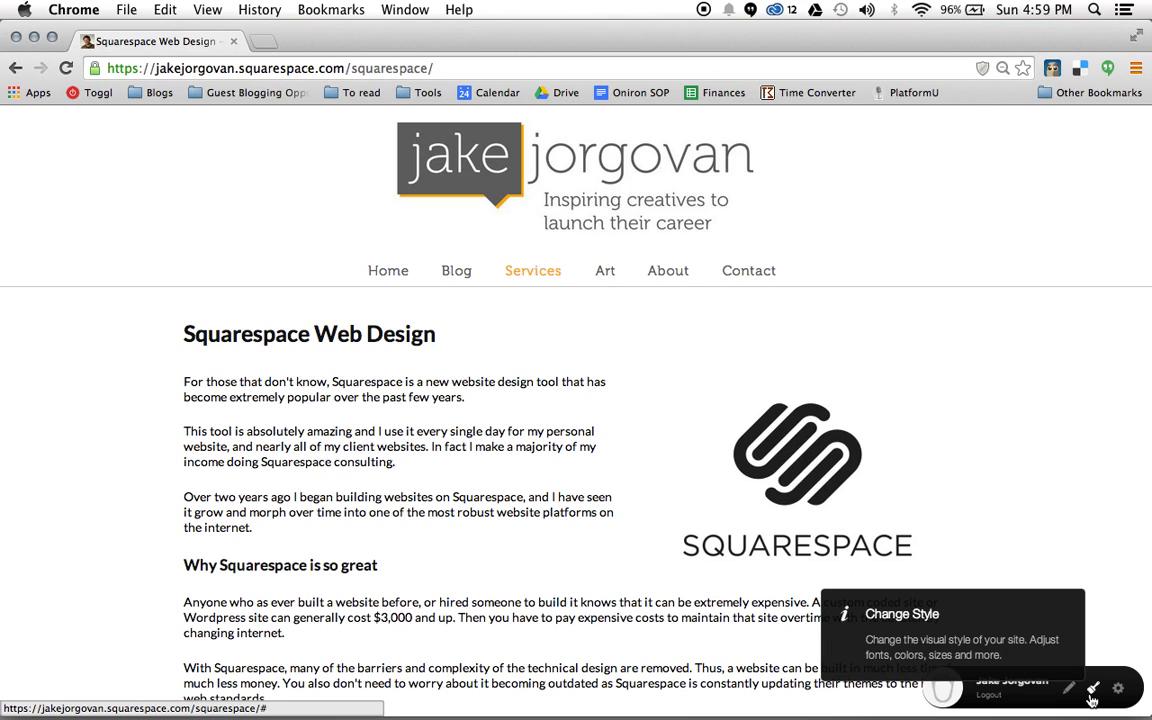
left_click(1092, 699)
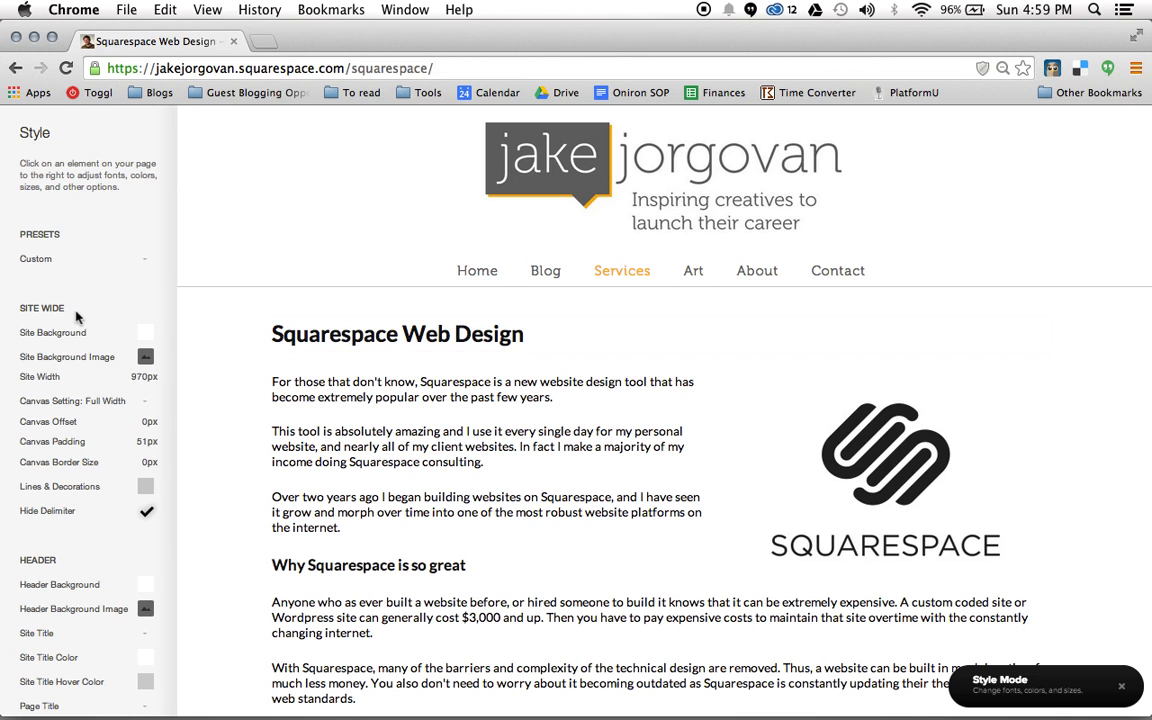
Set the font size of the main content's Heading 1 to 34px.
scroll(78, 317, "down", 1)
scroll(78, 317, "down", 10)
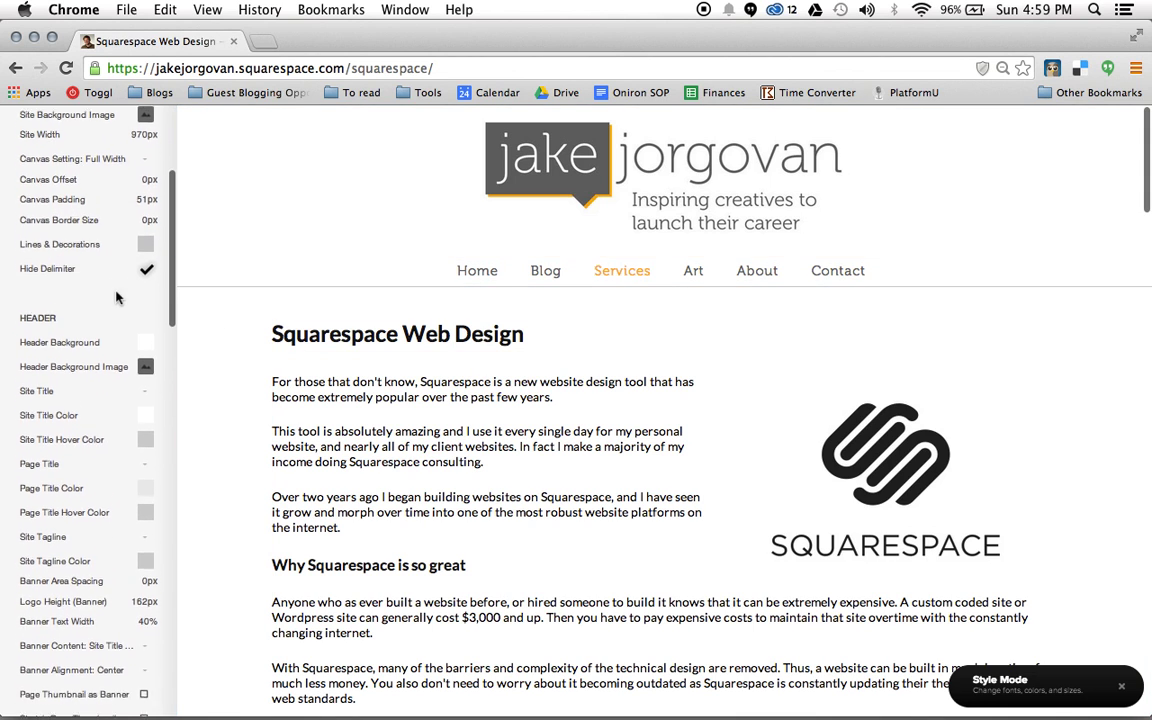
scroll(118, 298, "down", 14)
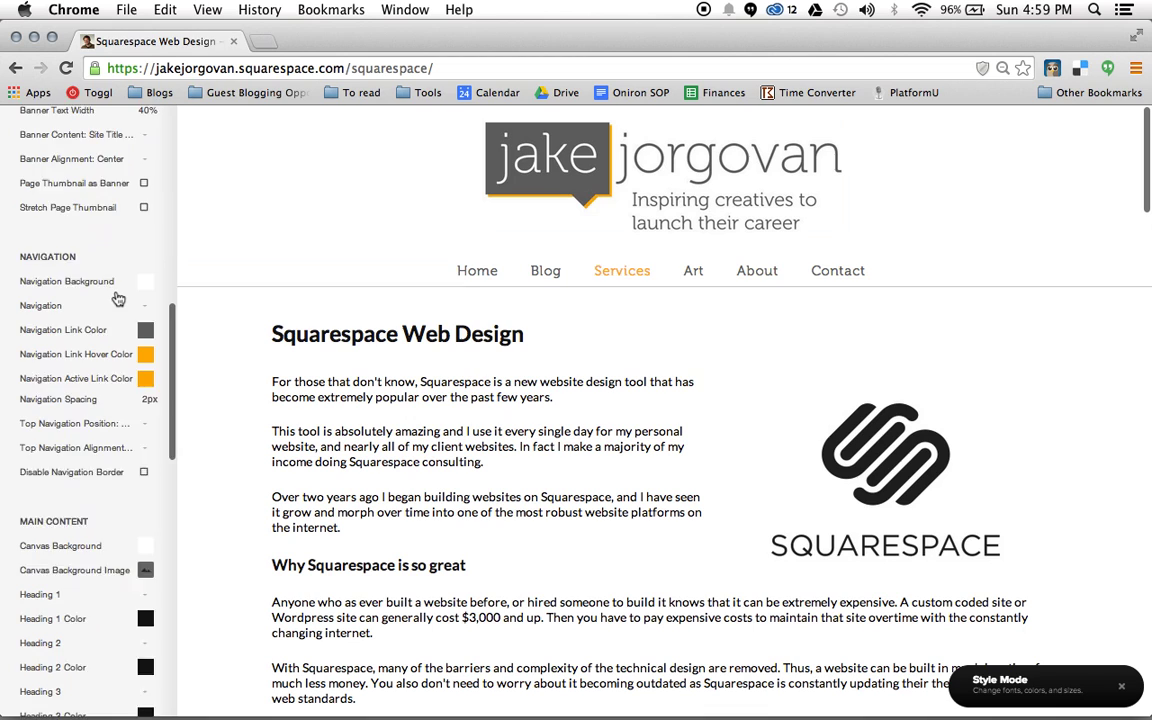
scroll(118, 298, "down", 7)
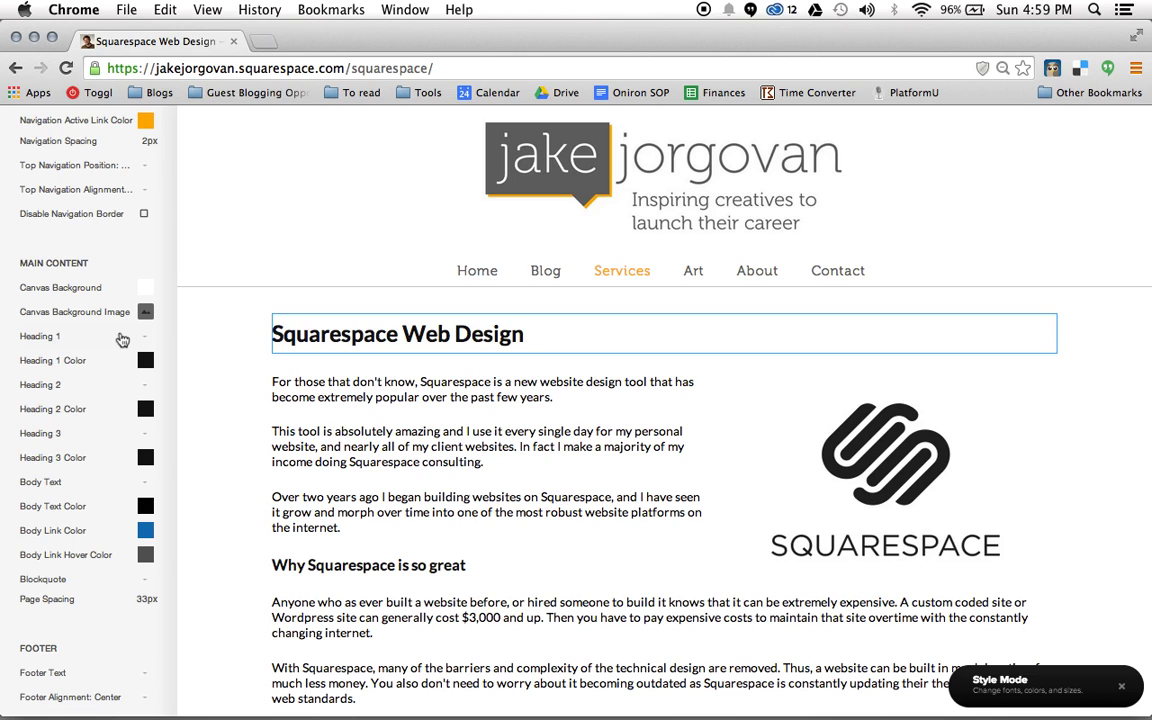
left_click(66, 345)
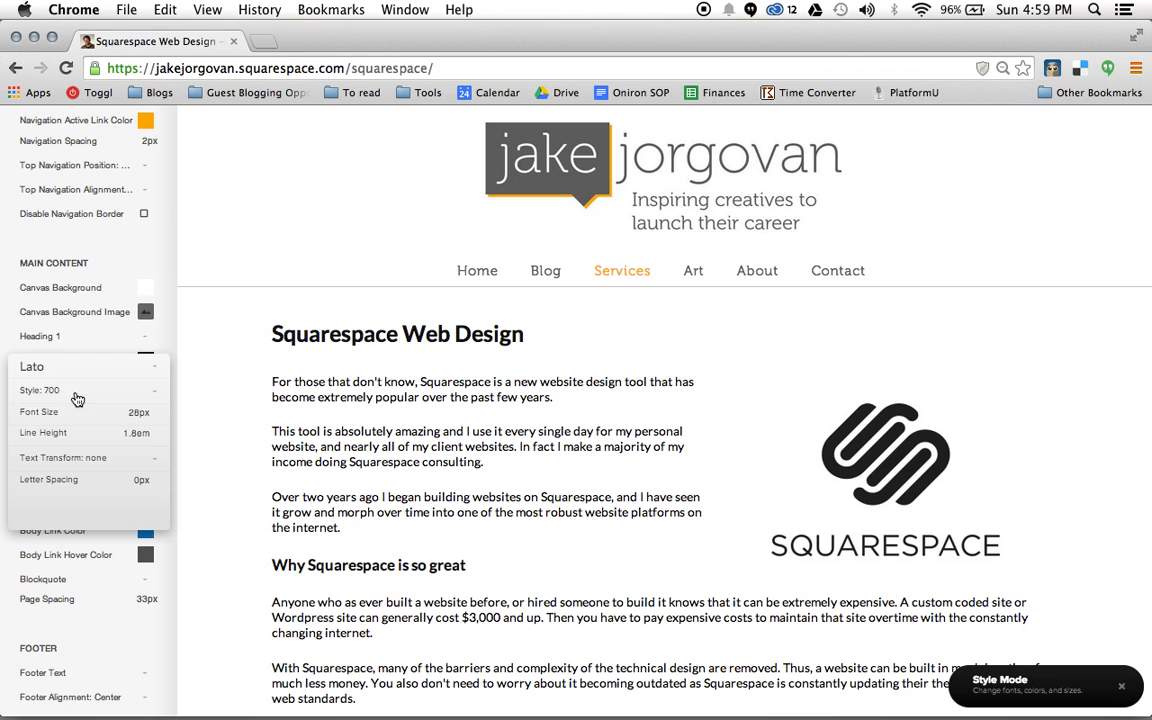
left_click(150, 413)
key("Left")
key("Left")
key("BackSpace")
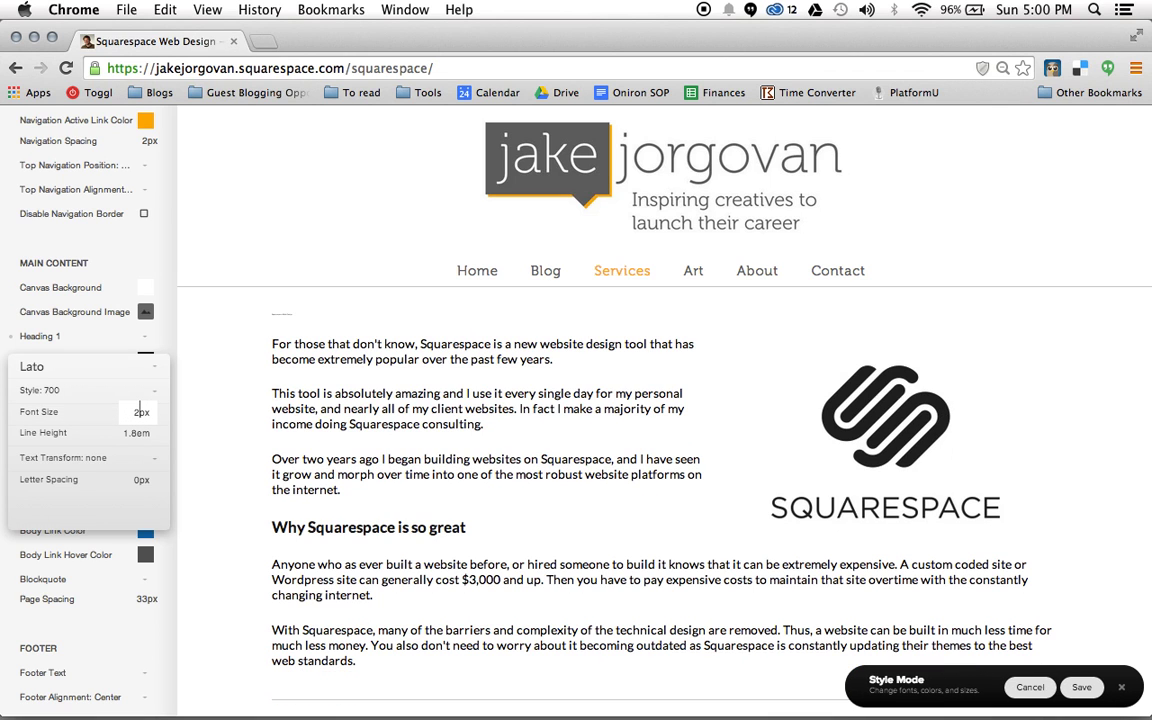
key("BackSpace")
type("34")
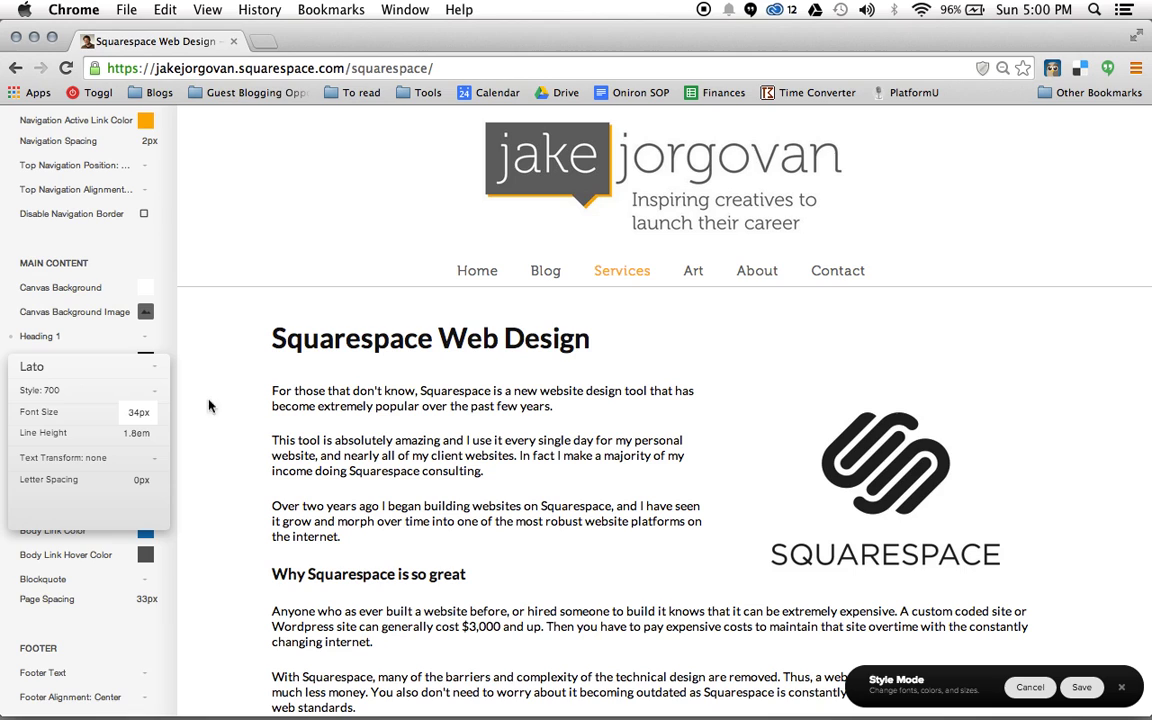
Try the uppercase and lowercase text transforms on Heading 1 and restore the transform to none.
mouse_move(75, 432)
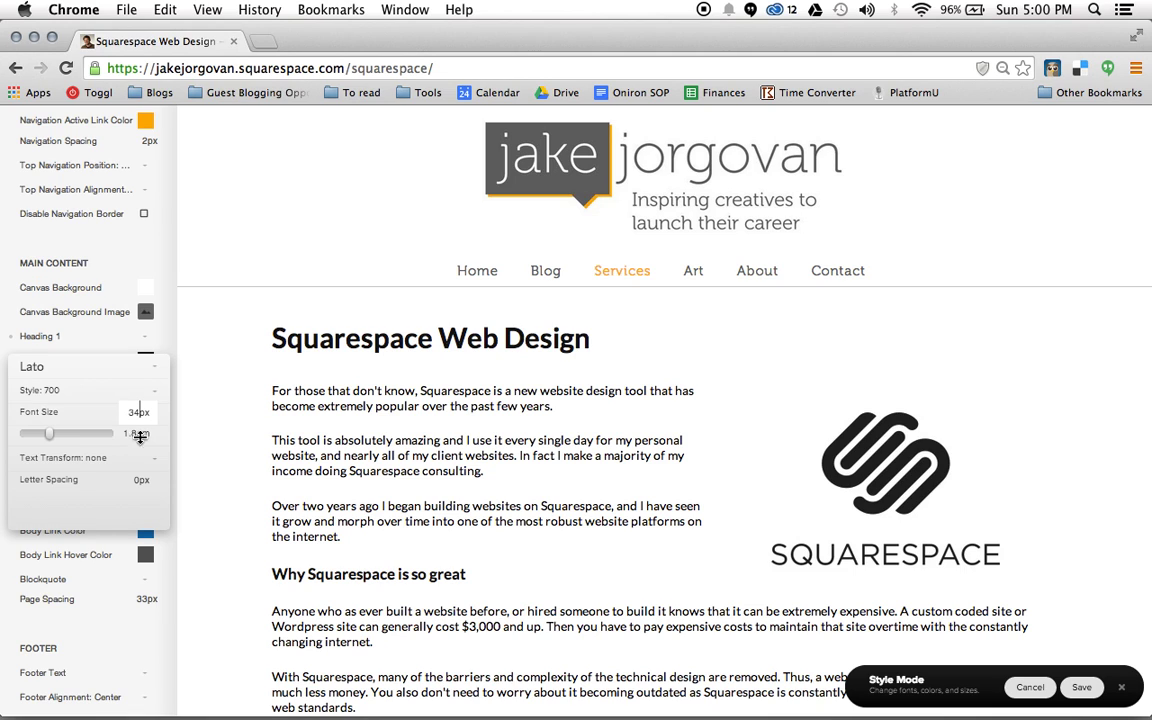
left_click(45, 458)
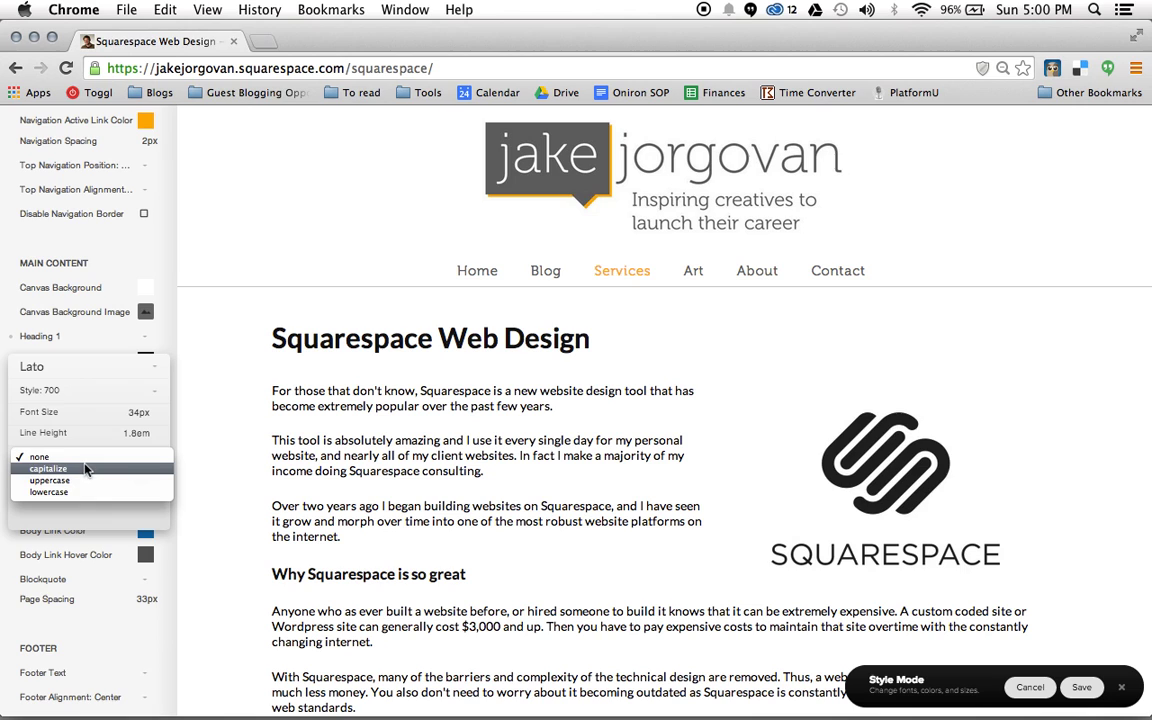
left_click(85, 481)
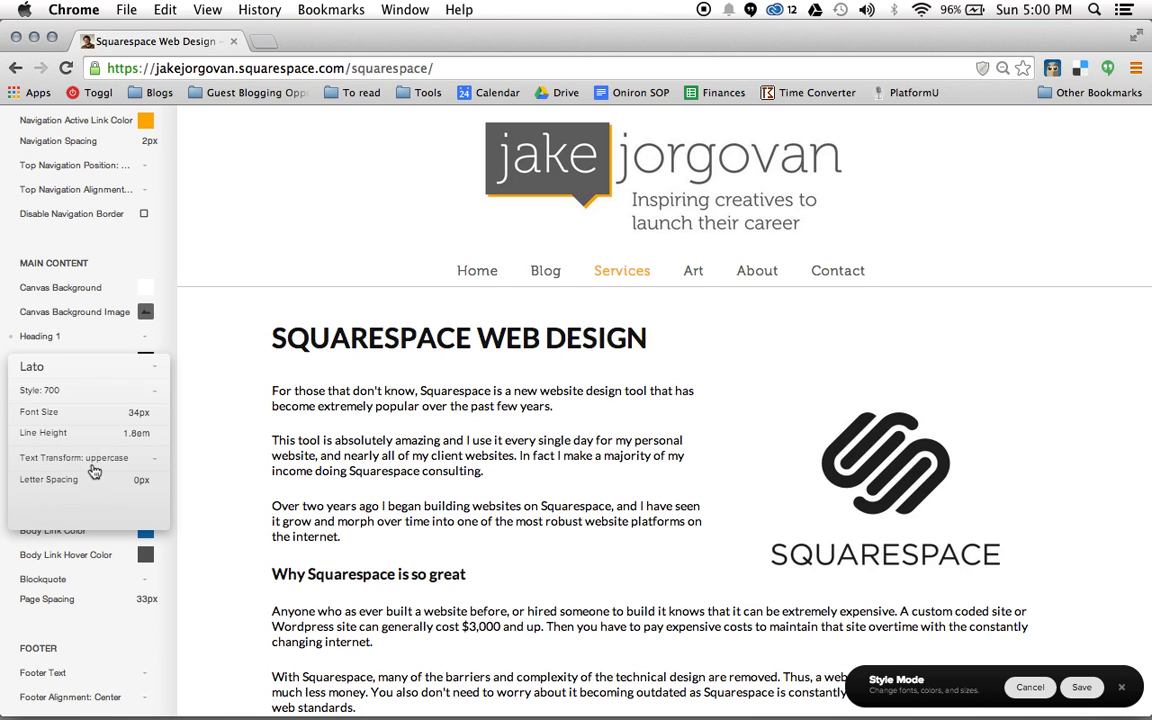
left_click(90, 460)
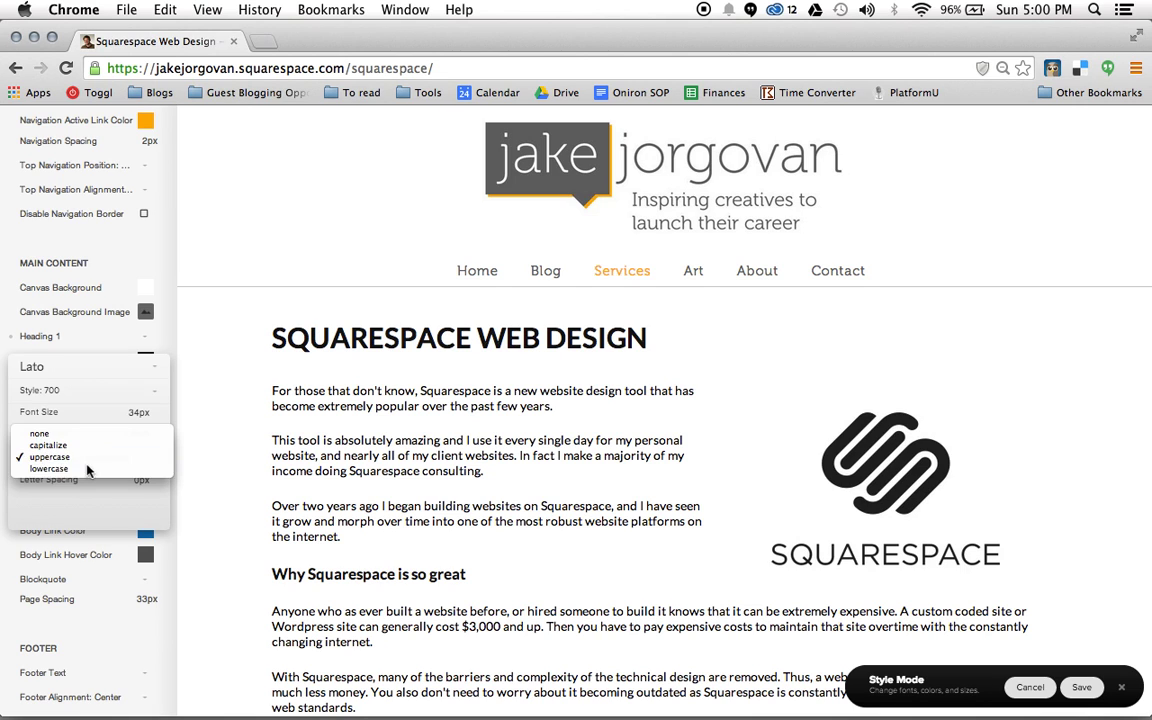
left_click(90, 468)
left_click(101, 461)
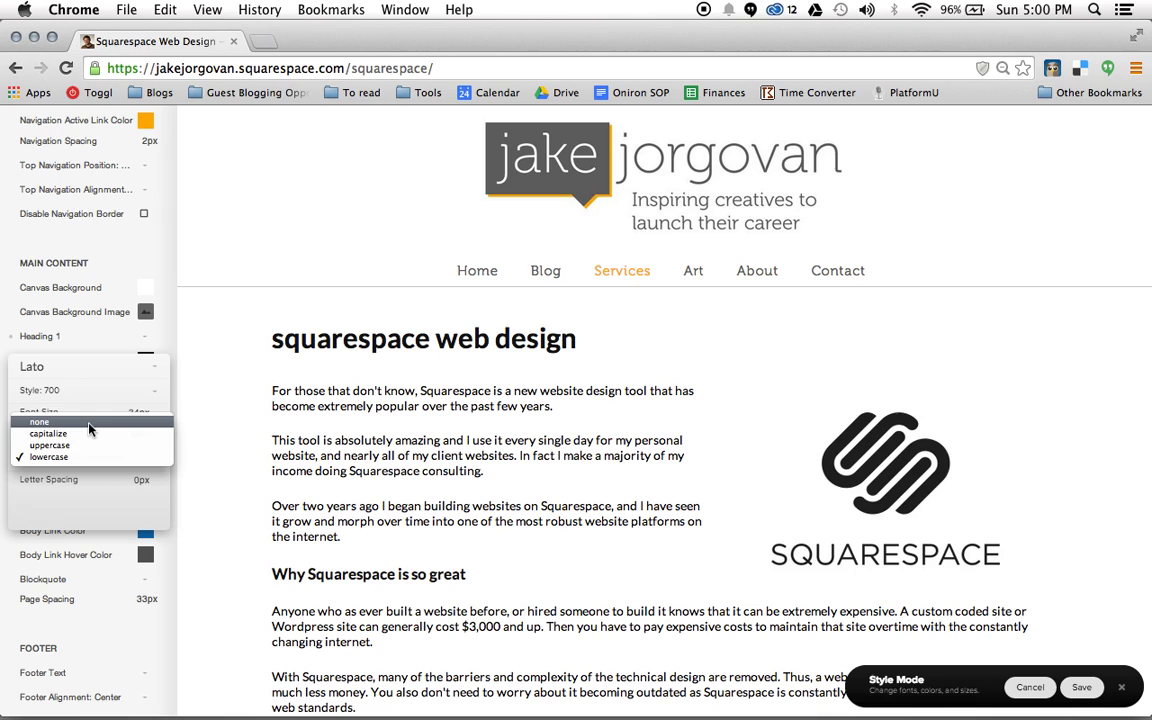
left_click(88, 424)
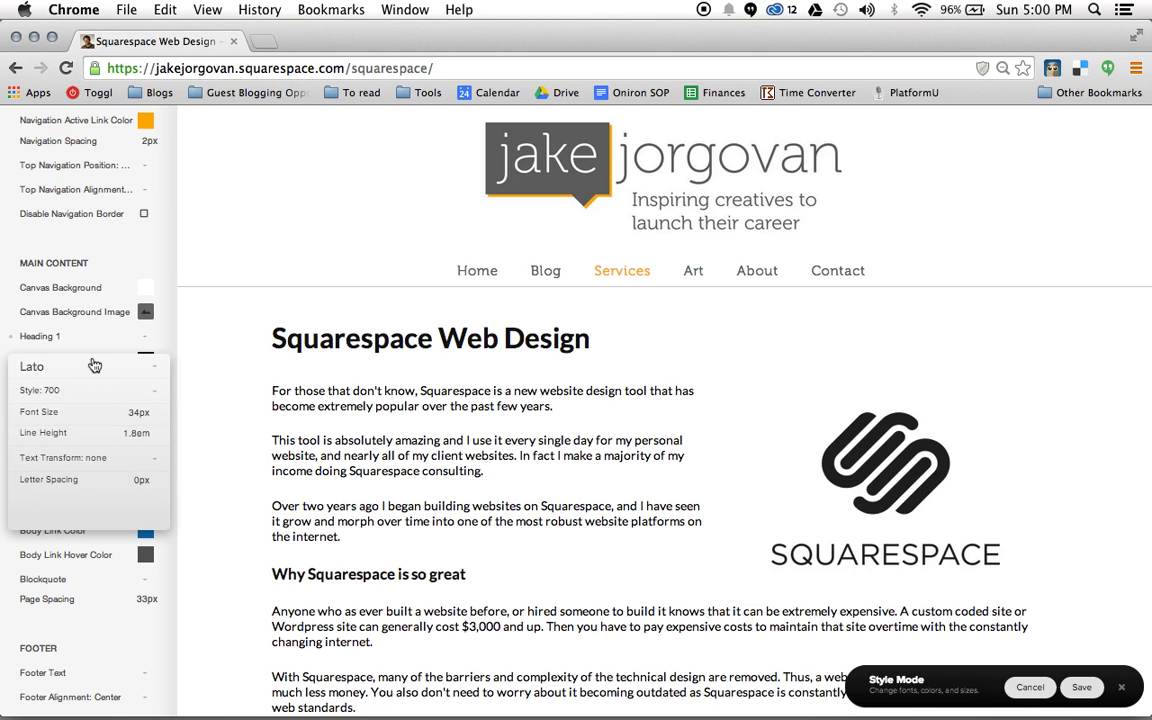
Browse the fonts available for Heading 1 and close the font list without choosing one.
left_click(94, 366)
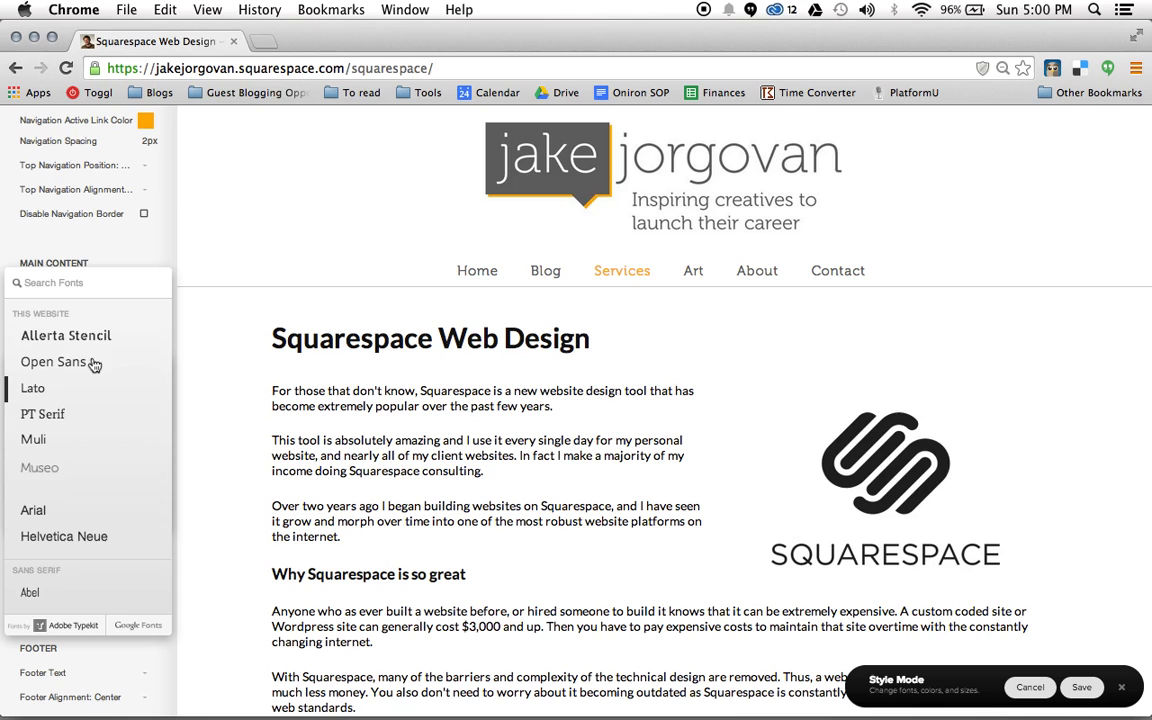
scroll(80, 470, "down", 5)
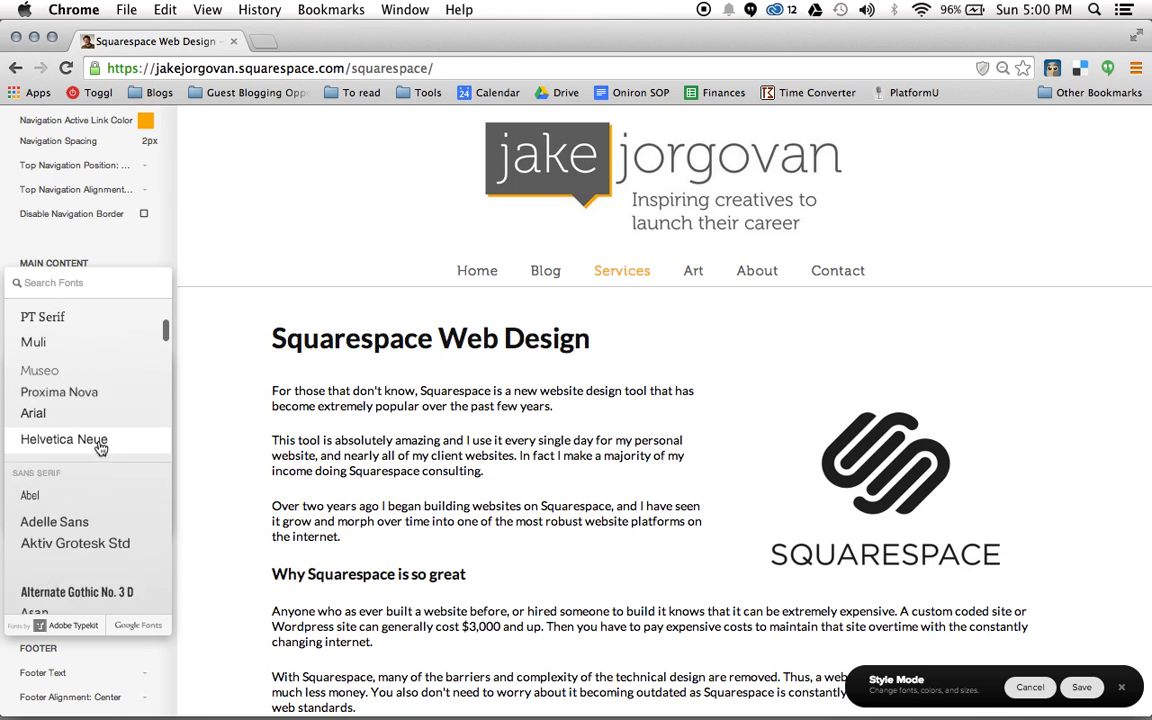
left_click(196, 191)
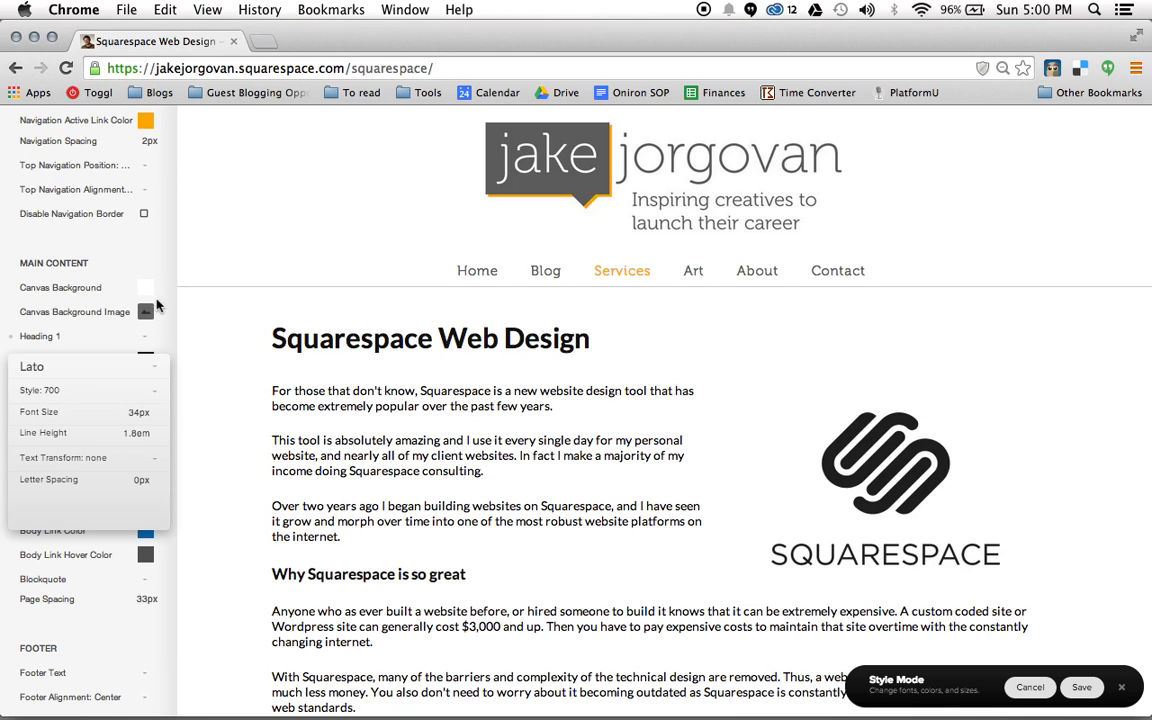
Try the 100 font style on Heading 1 and restore the style to 700.
left_click(116, 392)
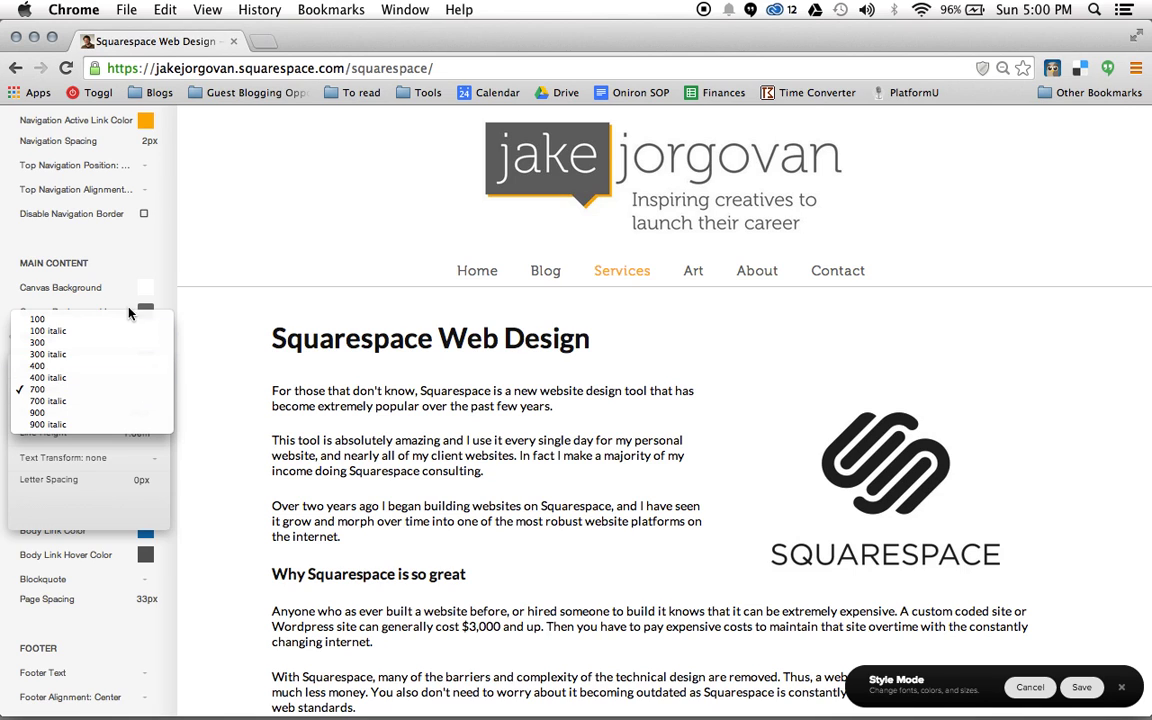
left_click(89, 319)
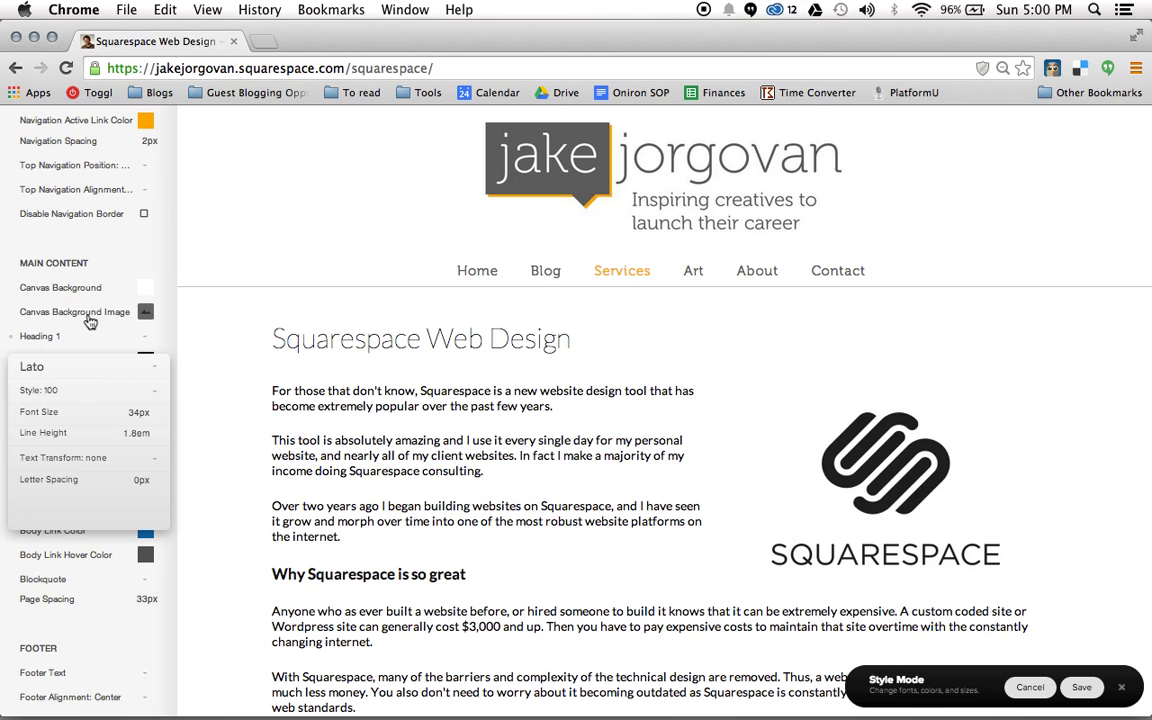
left_click(68, 390)
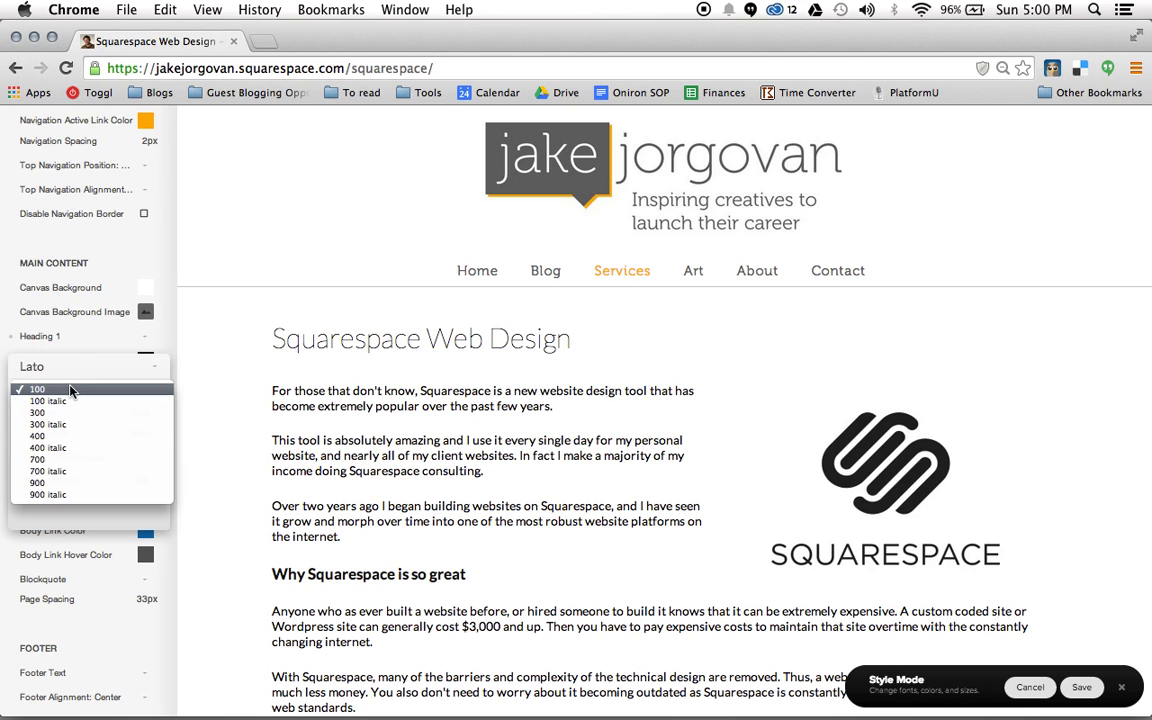
left_click(63, 459)
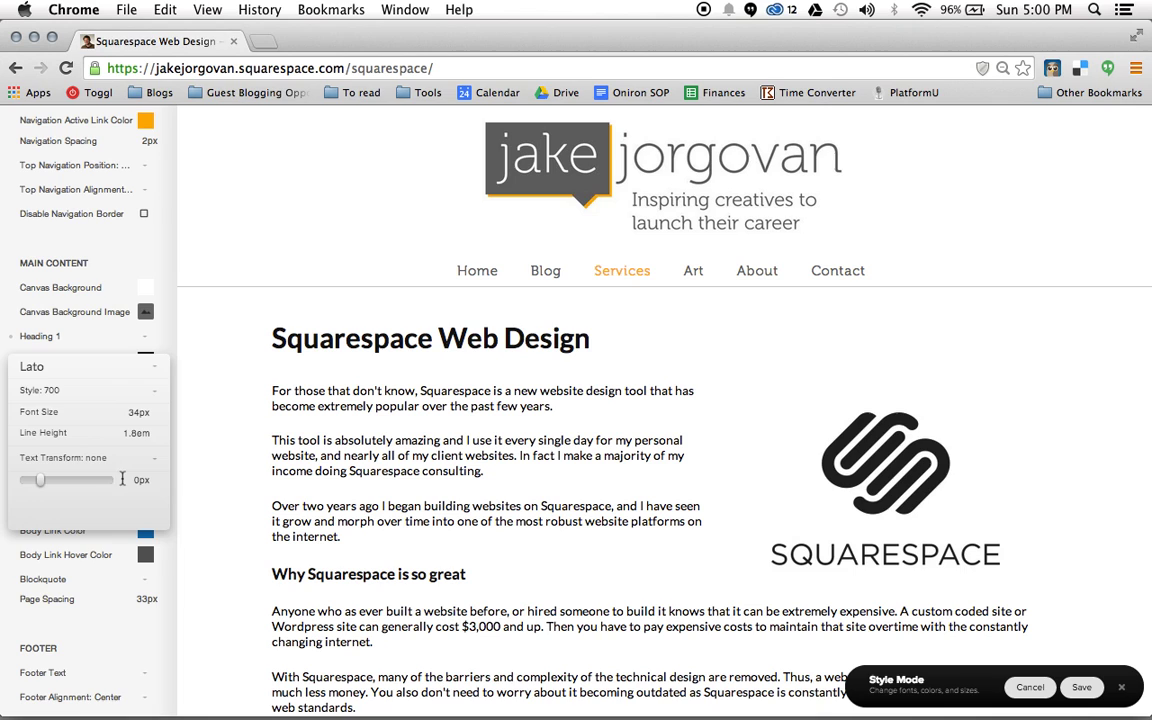
Try out the letter spacing control for Heading 1, keep it at 0px, and close the heading's font settings.
mouse_move(44, 482)
mouse_move(43, 480)
left_mouse_down()
mouse_move(70, 471)
mouse_move(43, 477)
left_mouse_up()
left_click(226, 384)
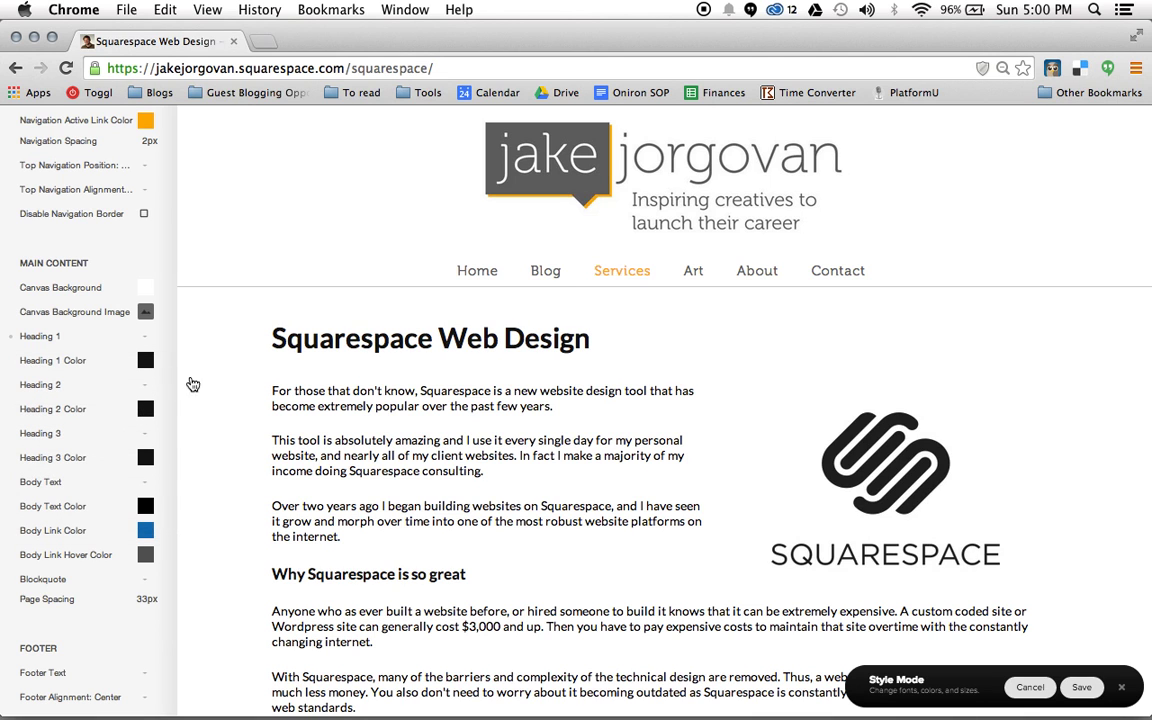
Try a font size of 39px on Heading 2 and look over its effect across the page.
scroll(267, 404, "down", 3)
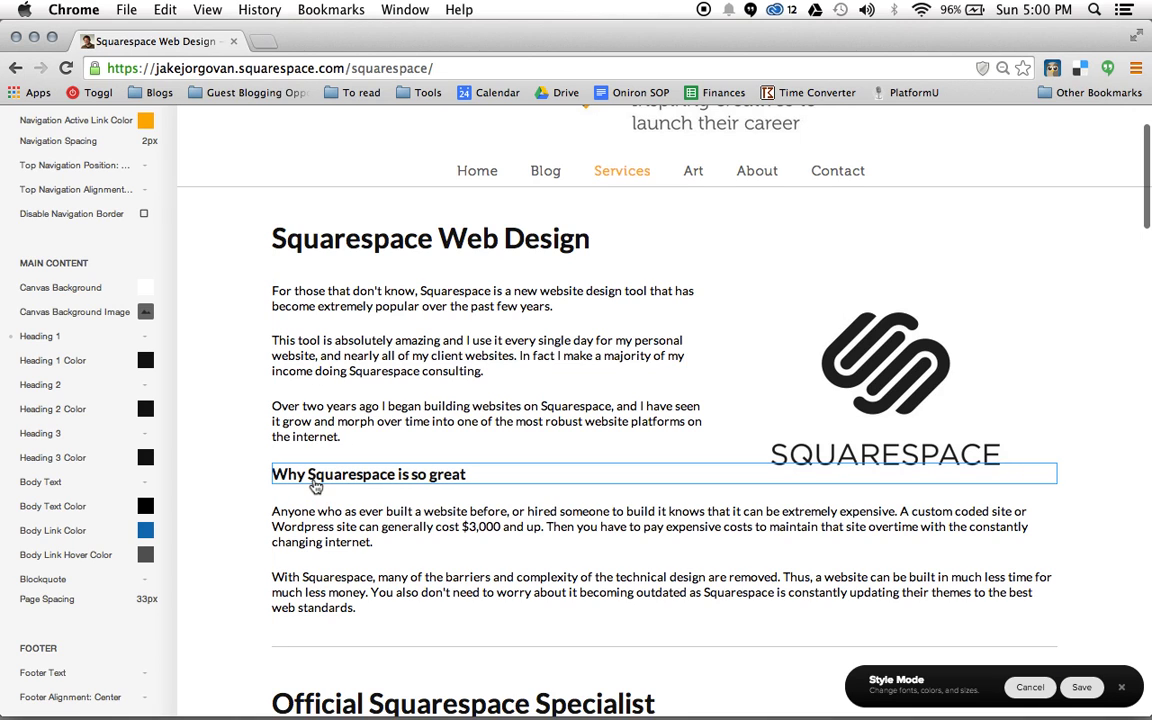
left_click(107, 393)
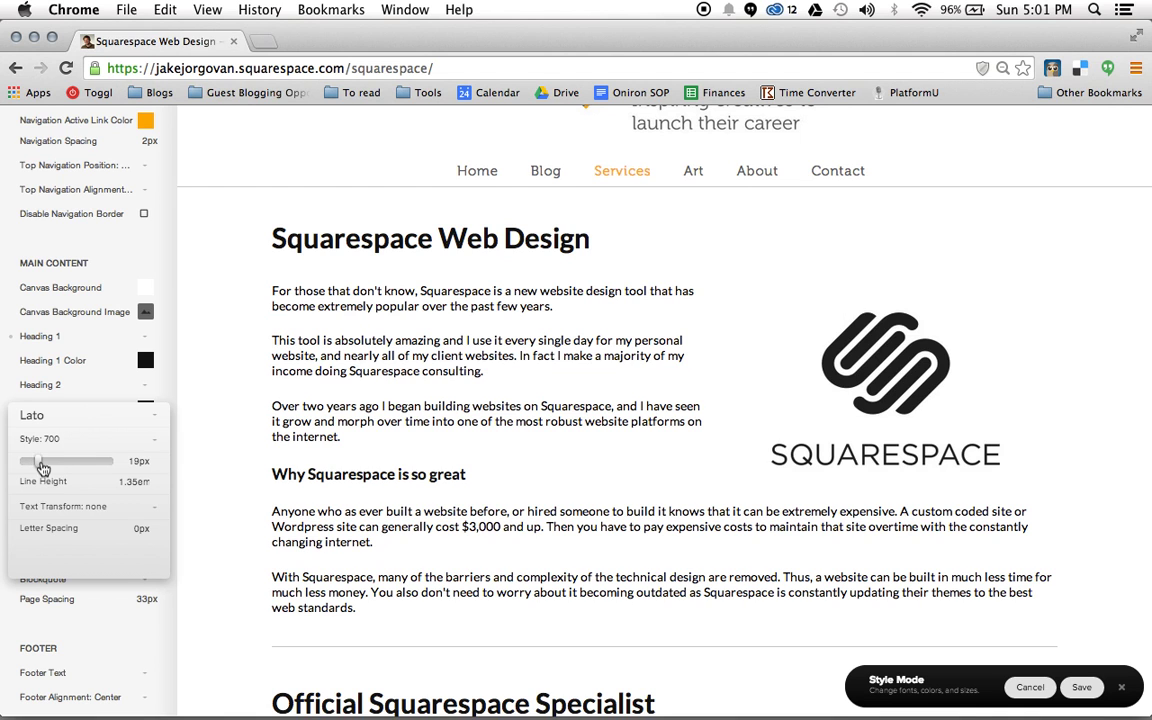
left_click_drag(40, 462, 65, 459)
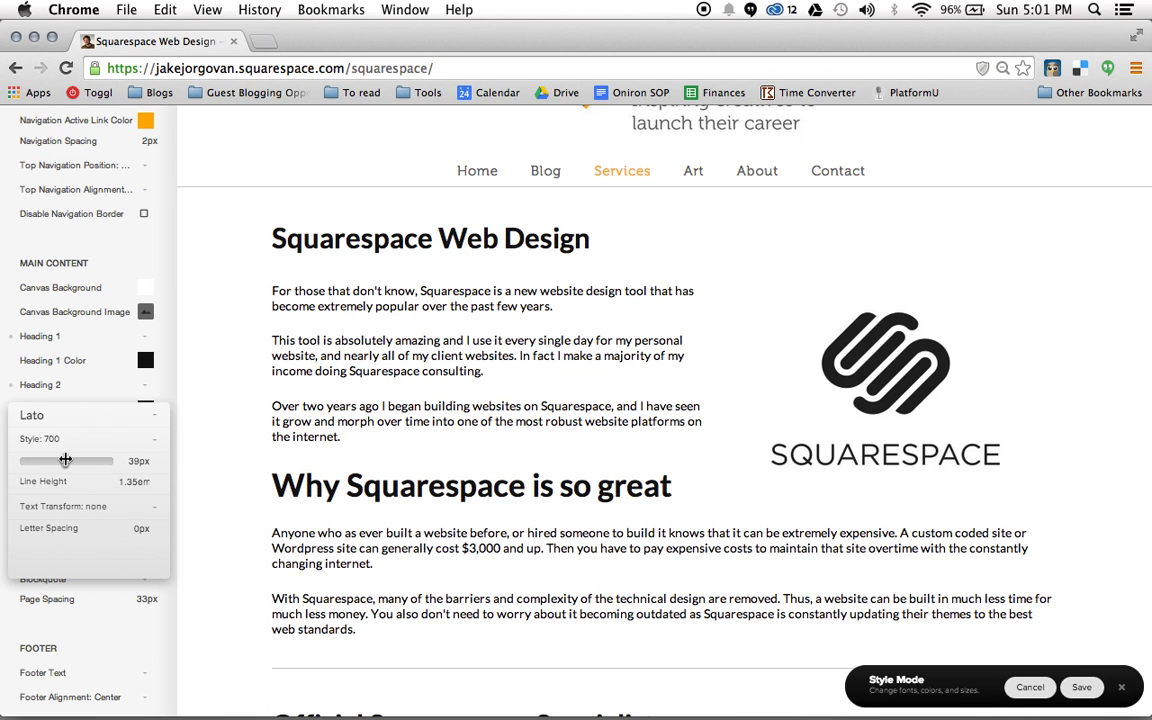
scroll(347, 386, "down", 10)
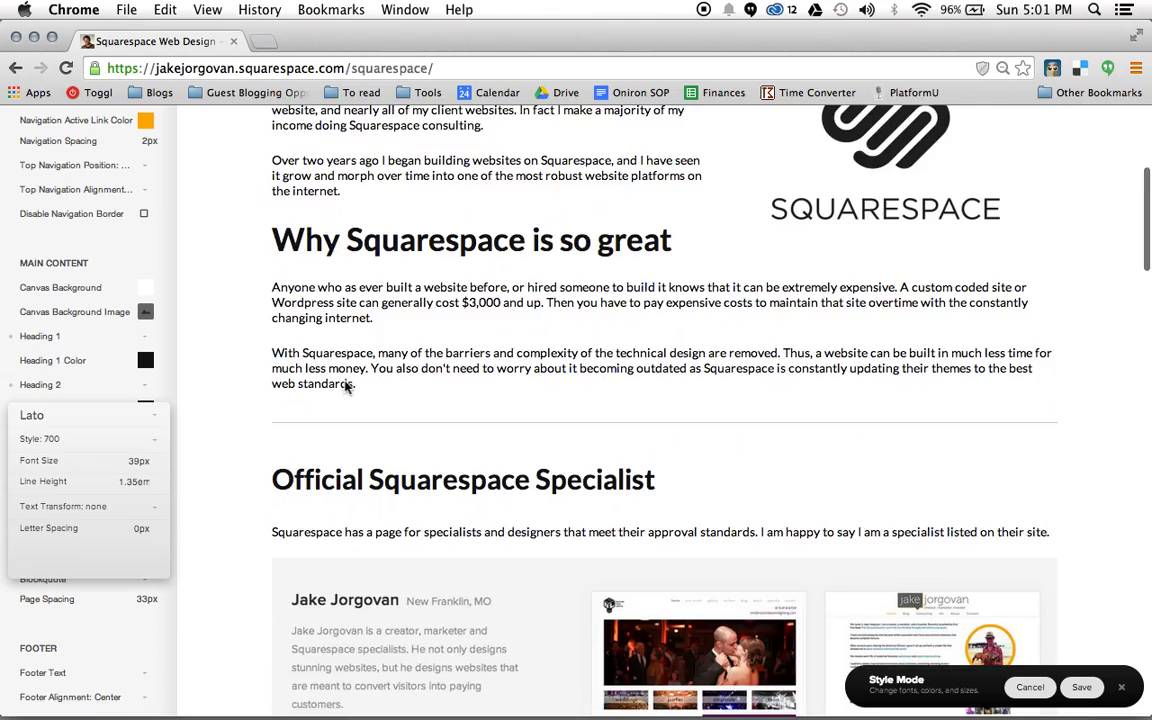
scroll(345, 388, "down", 12)
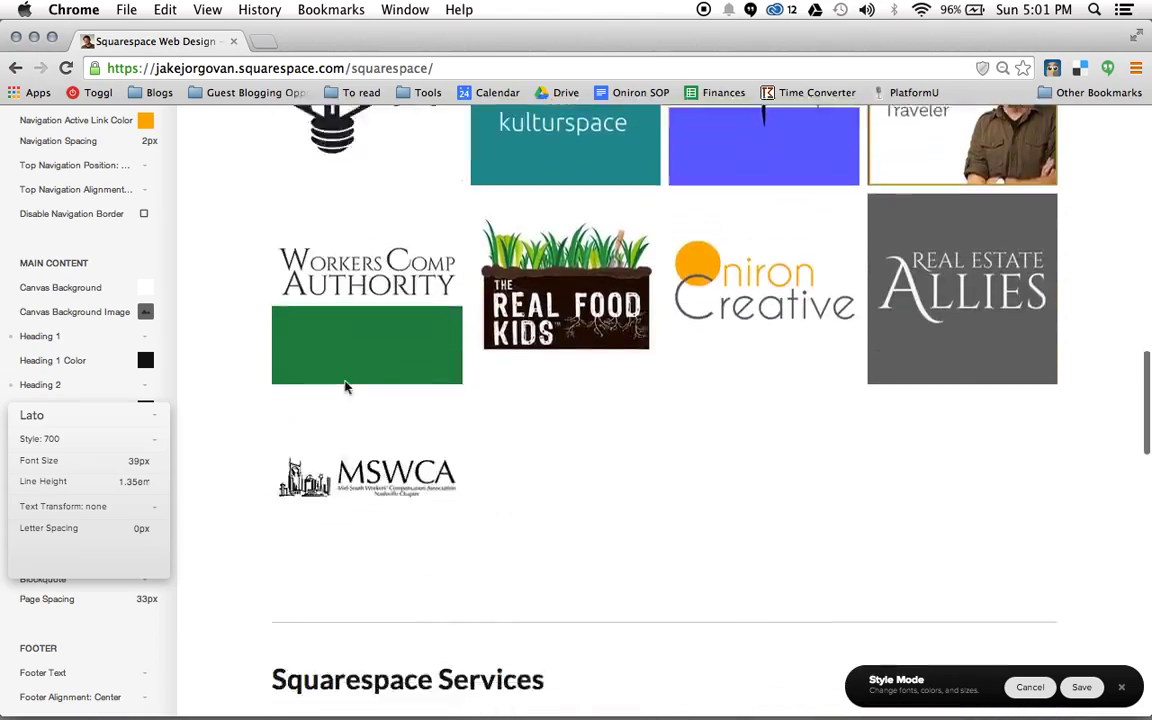
scroll(345, 388, "down", 8)
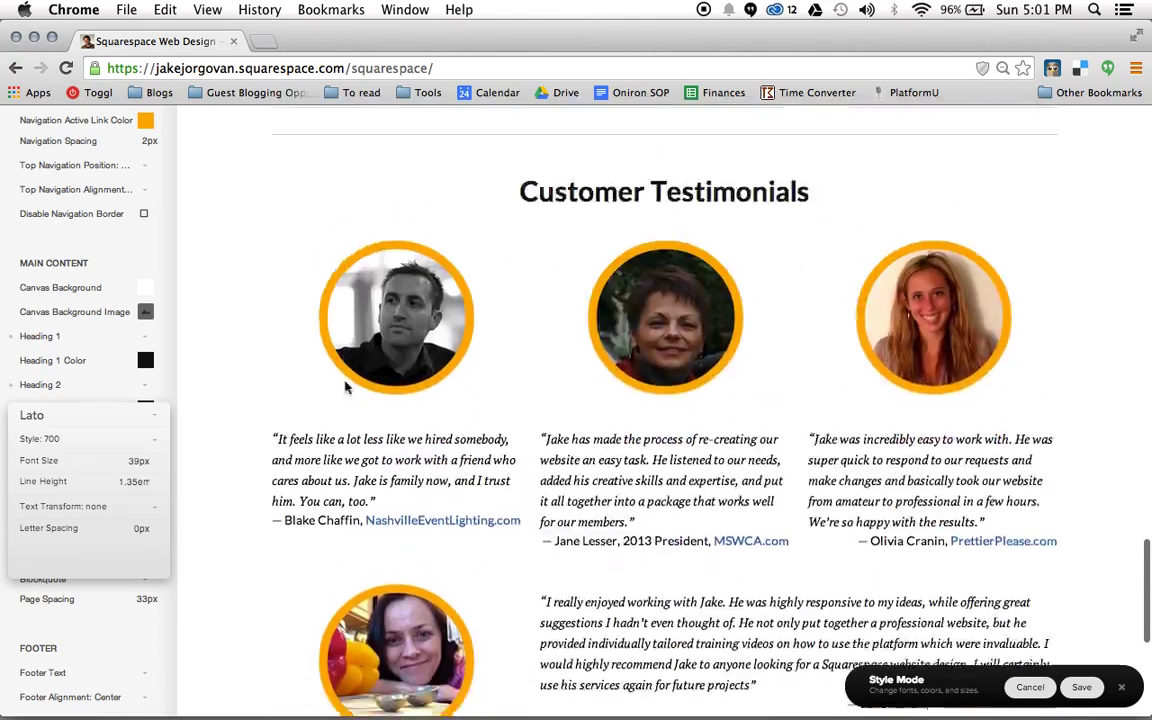
scroll(346, 387, "up", 12)
scroll(345, 387, "up", 5)
Set the font size of the main content's Heading 2 to 18px and check the "Why Squarespace is so great" heading.
mouse_move(90, 468)
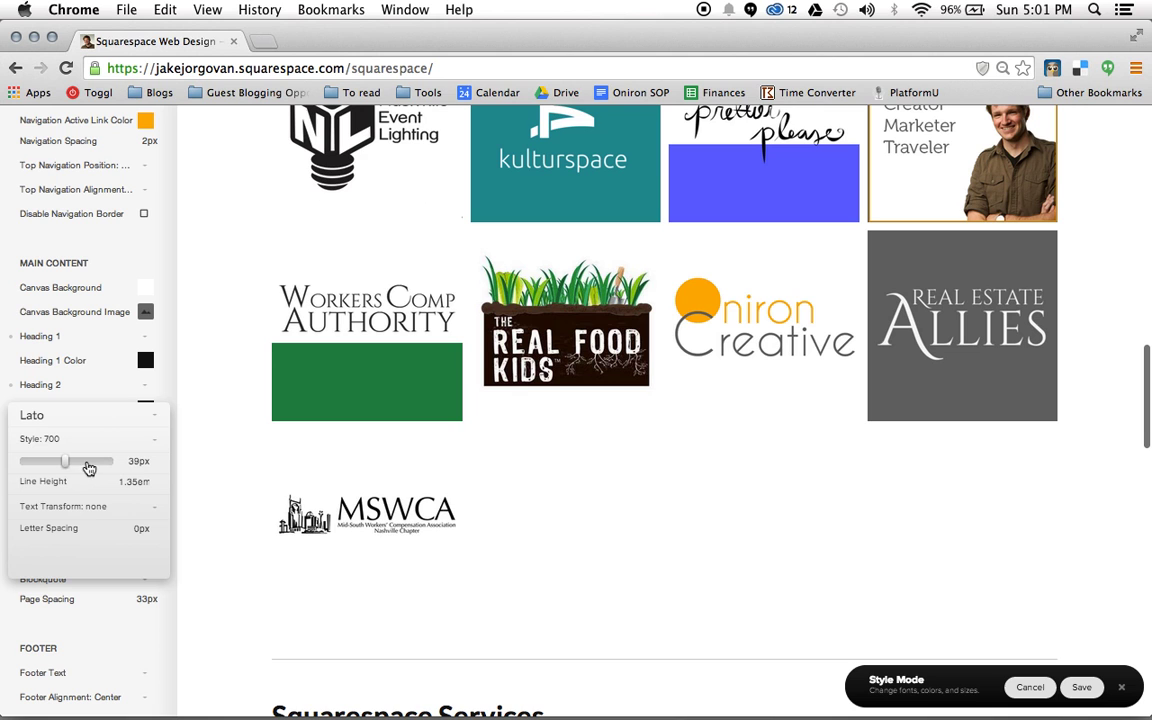
left_click_drag(57, 466, 36, 466)
scroll(313, 430, "up", 15)
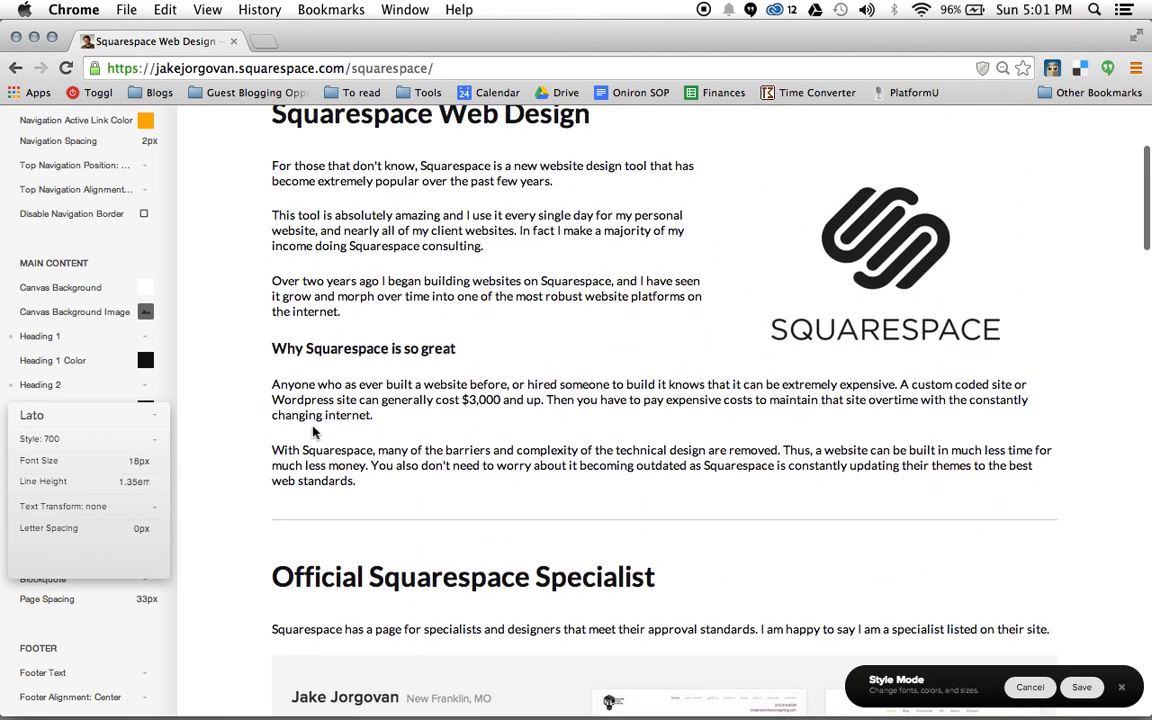
mouse_move(70, 462)
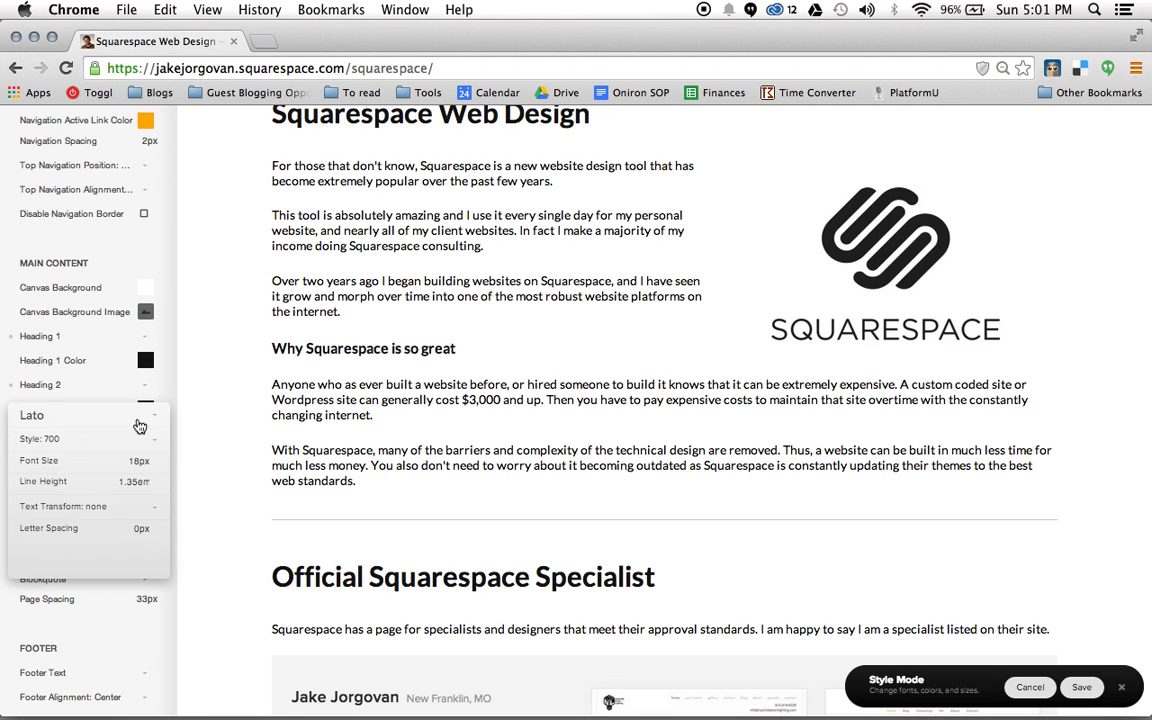
Set the font style of Heading 3 to 700, using the Squarespace Services section as preview.
scroll(231, 392, "down", 8)
scroll(231, 392, "down", 15)
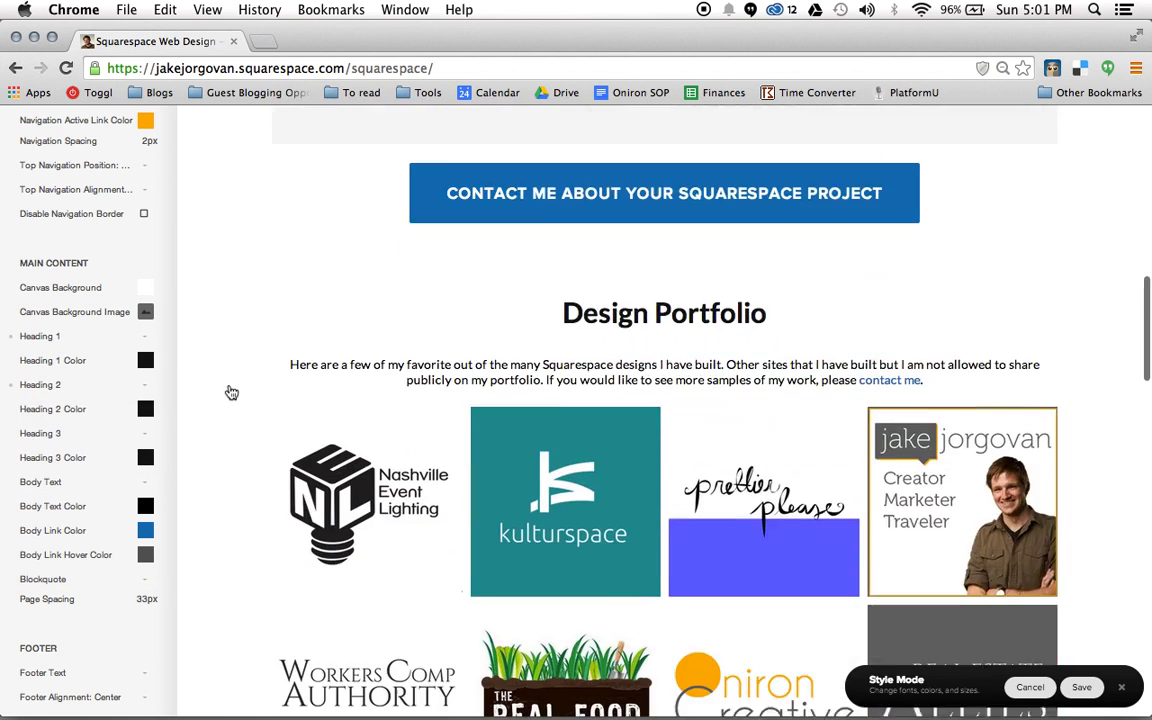
scroll(231, 392, "down", 7)
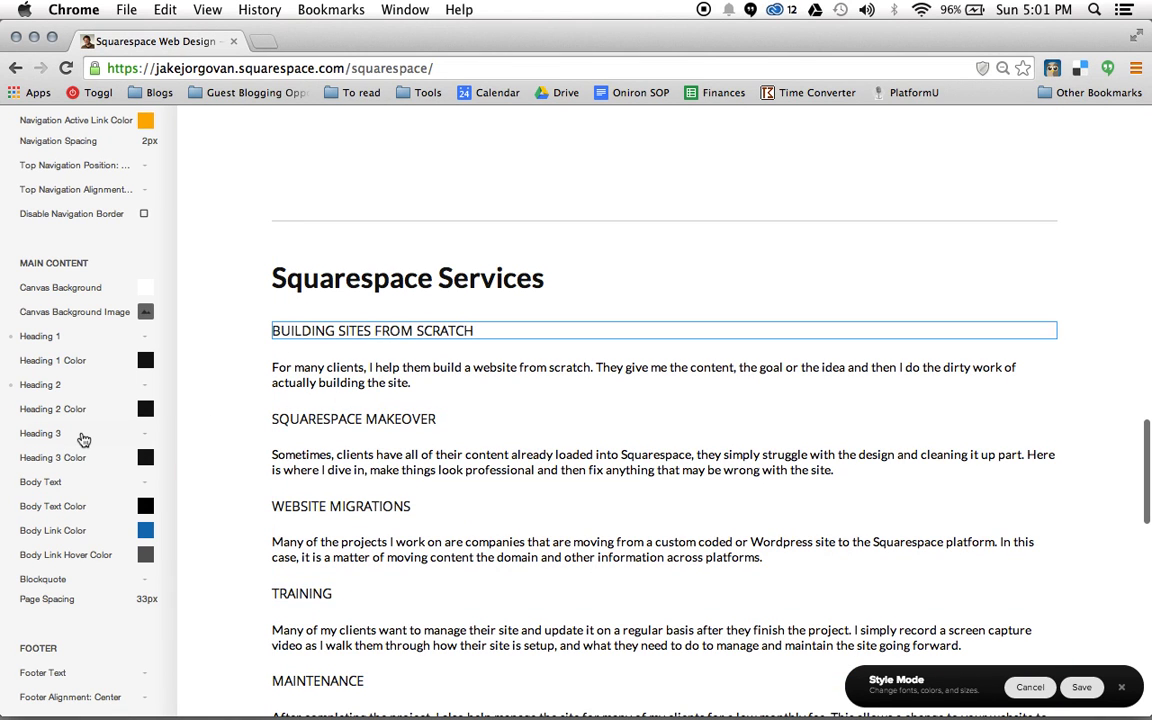
left_click(82, 437)
left_click(66, 488)
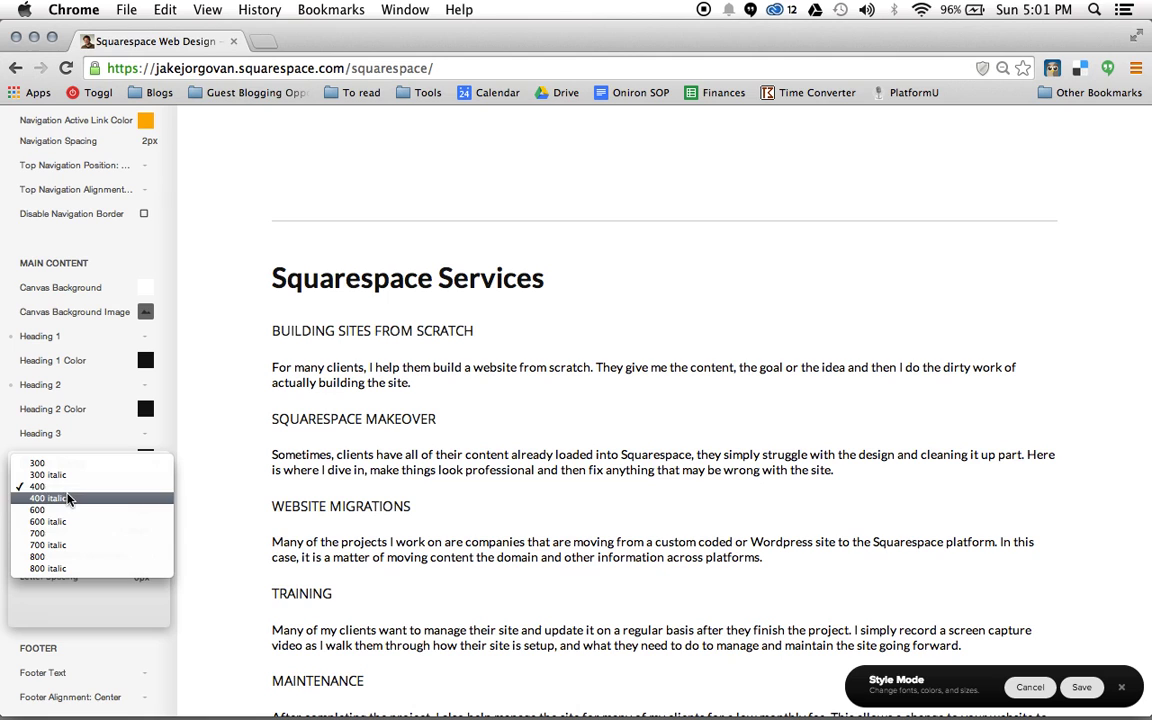
left_click(62, 535)
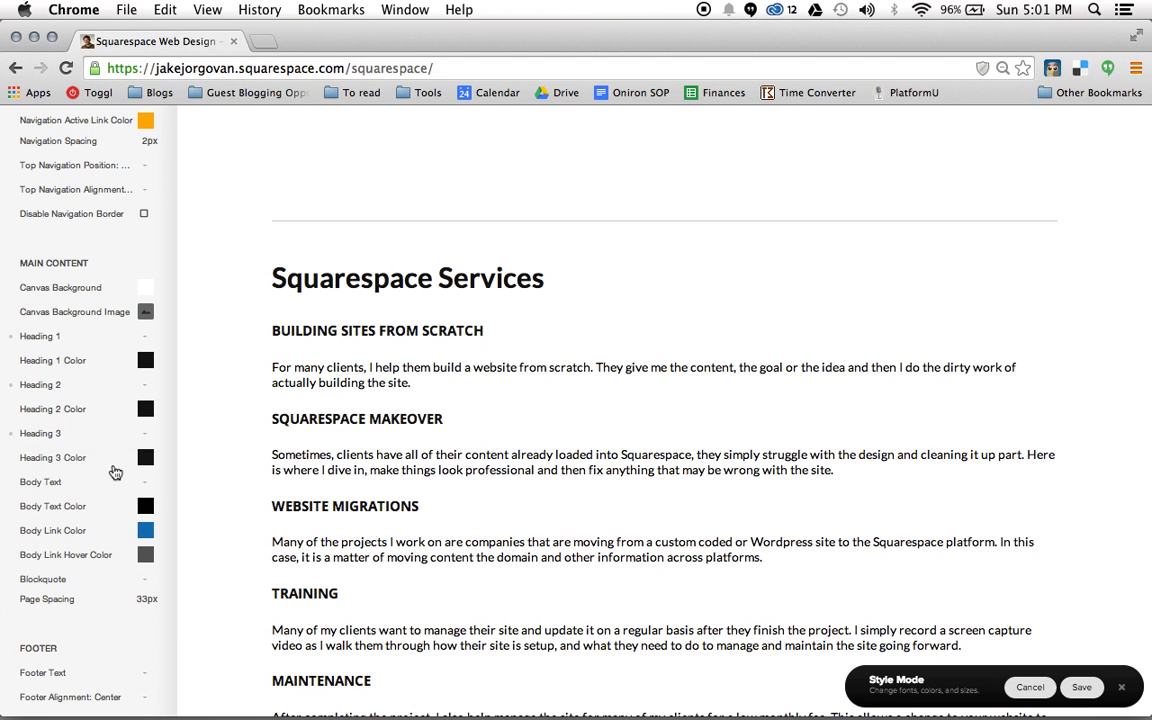
Set the font size of Heading 3 to 18px.
left_click(52, 438)
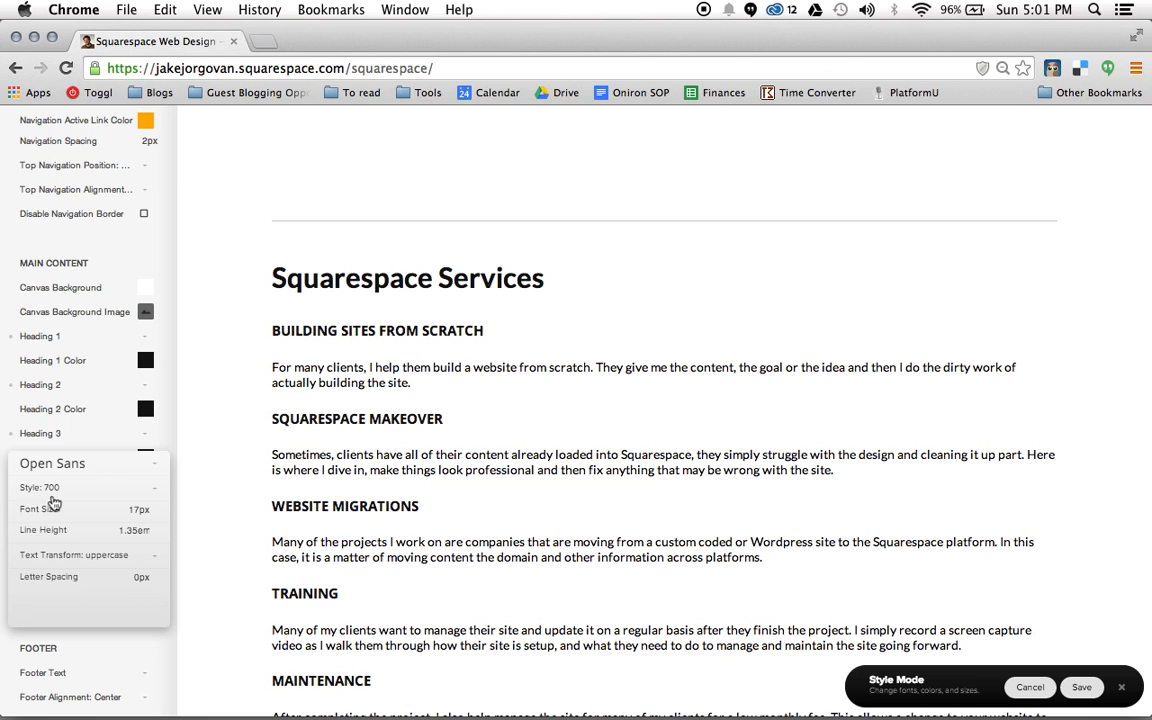
mouse_move(40, 515)
left_click_drag(40, 515, 36, 511)
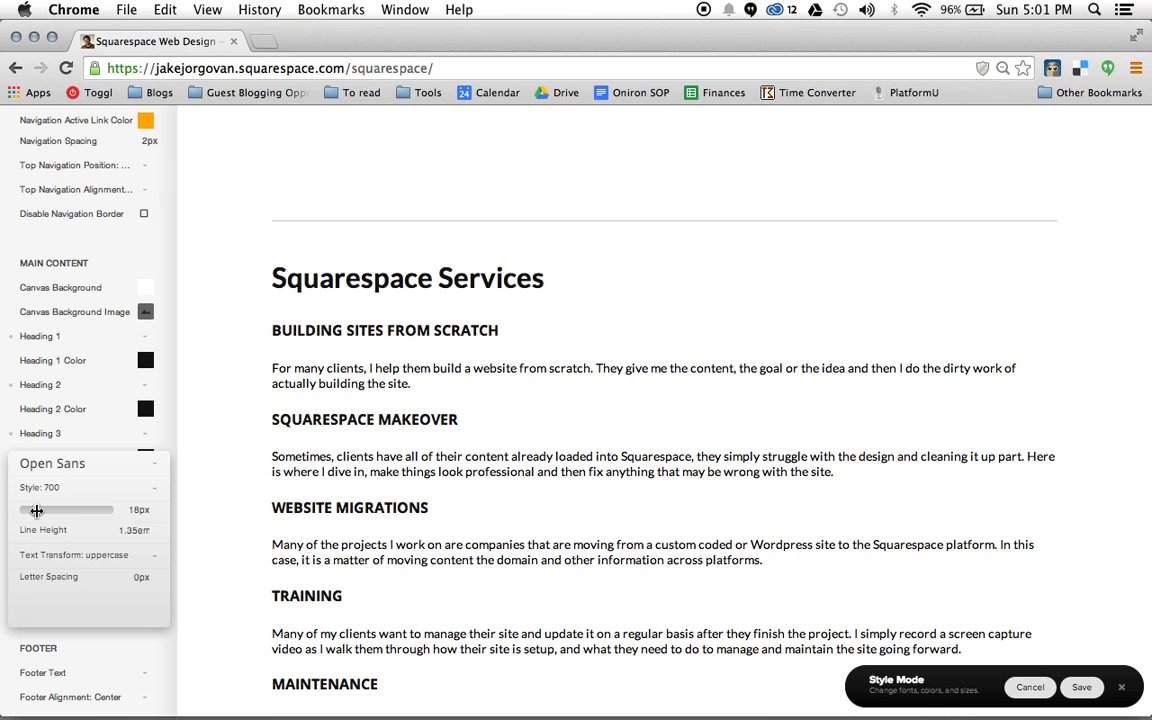
left_click(218, 405)
Set the text transform of Heading 3 to none.
left_click(94, 444)
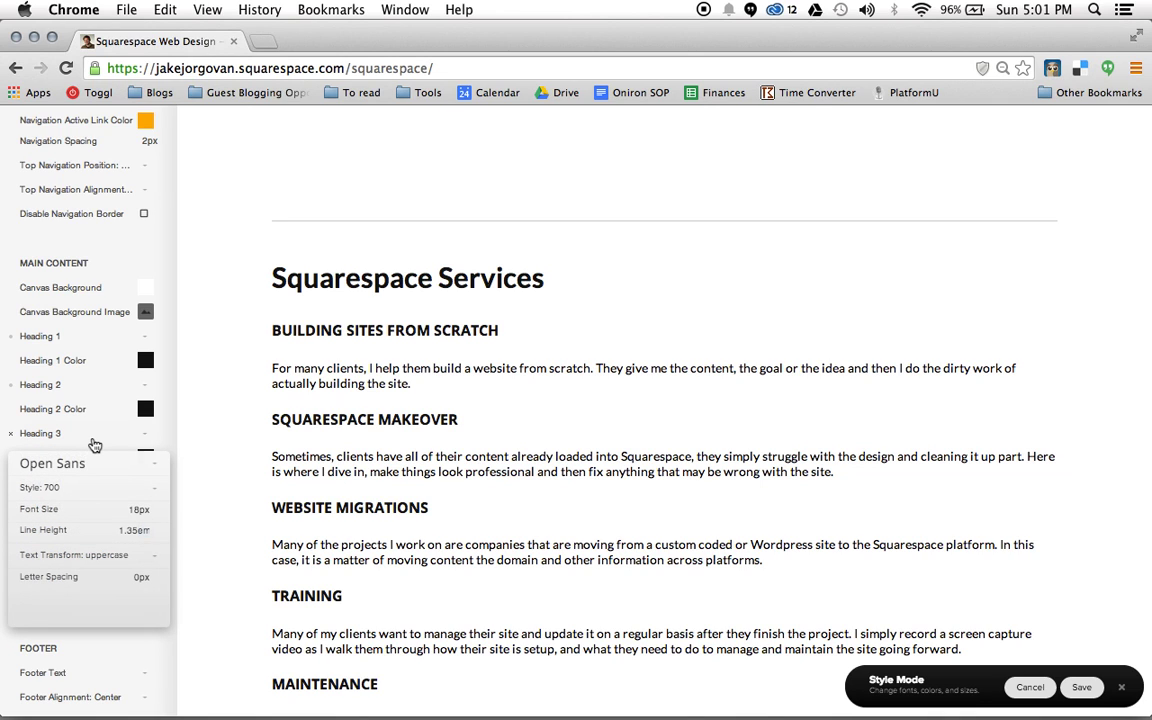
mouse_move(87, 505)
left_click(57, 554)
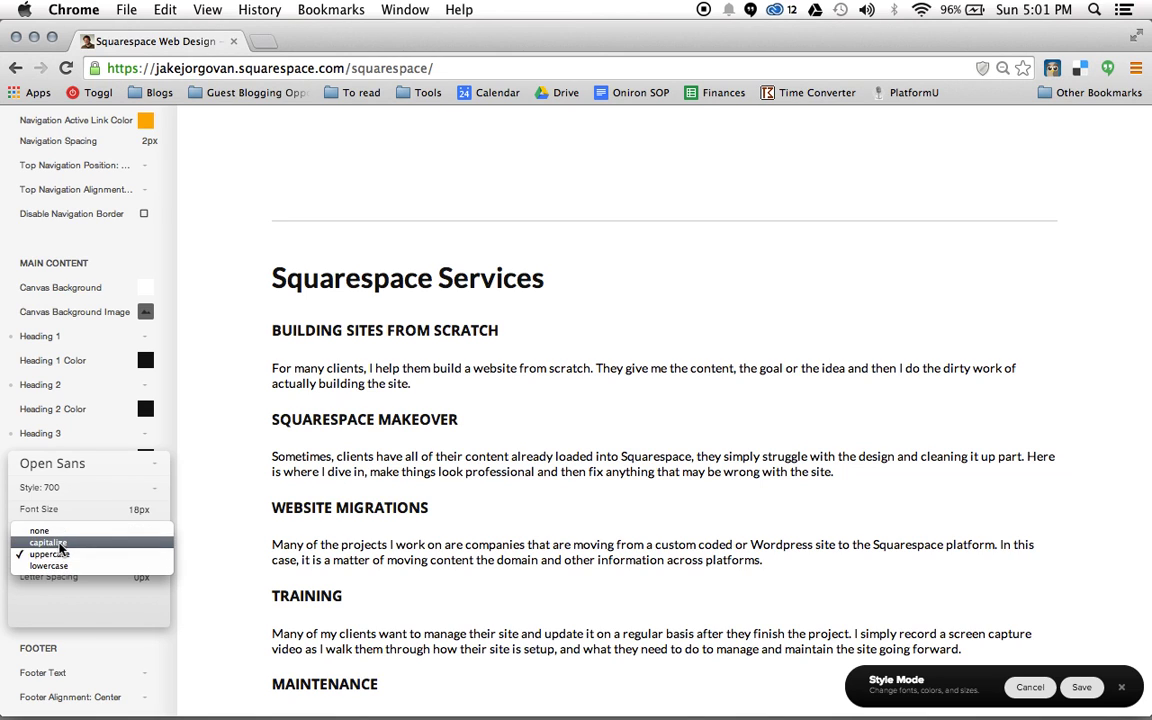
left_click(40, 530)
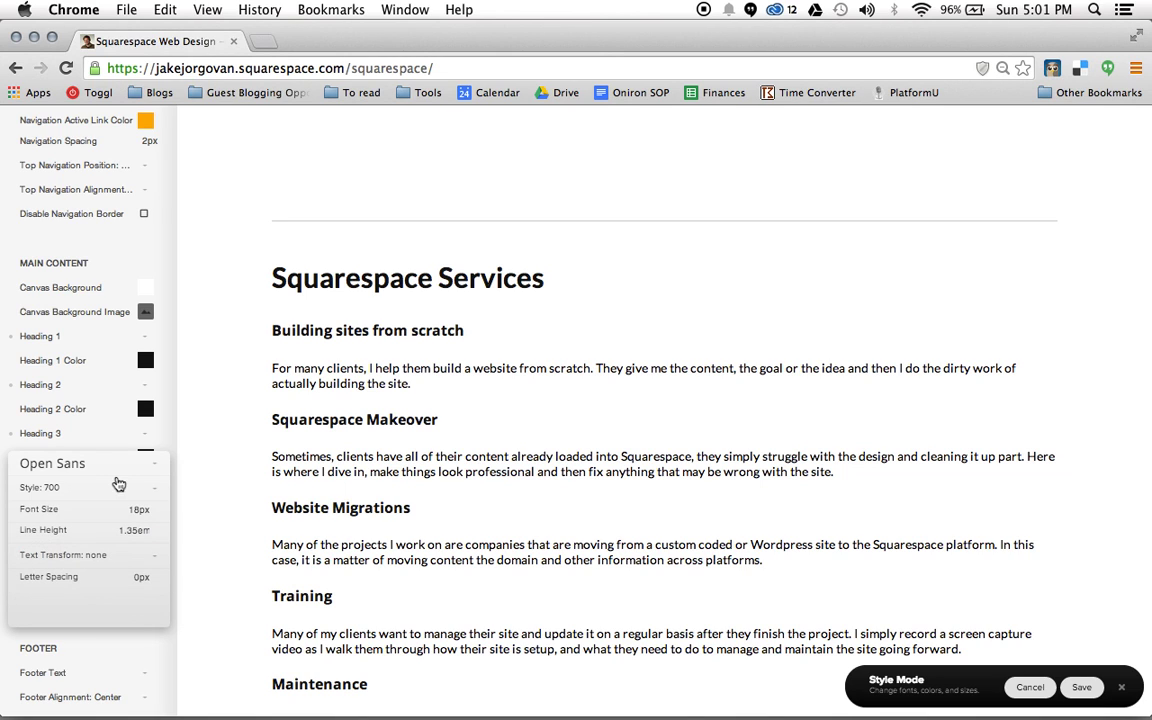
left_click(220, 459)
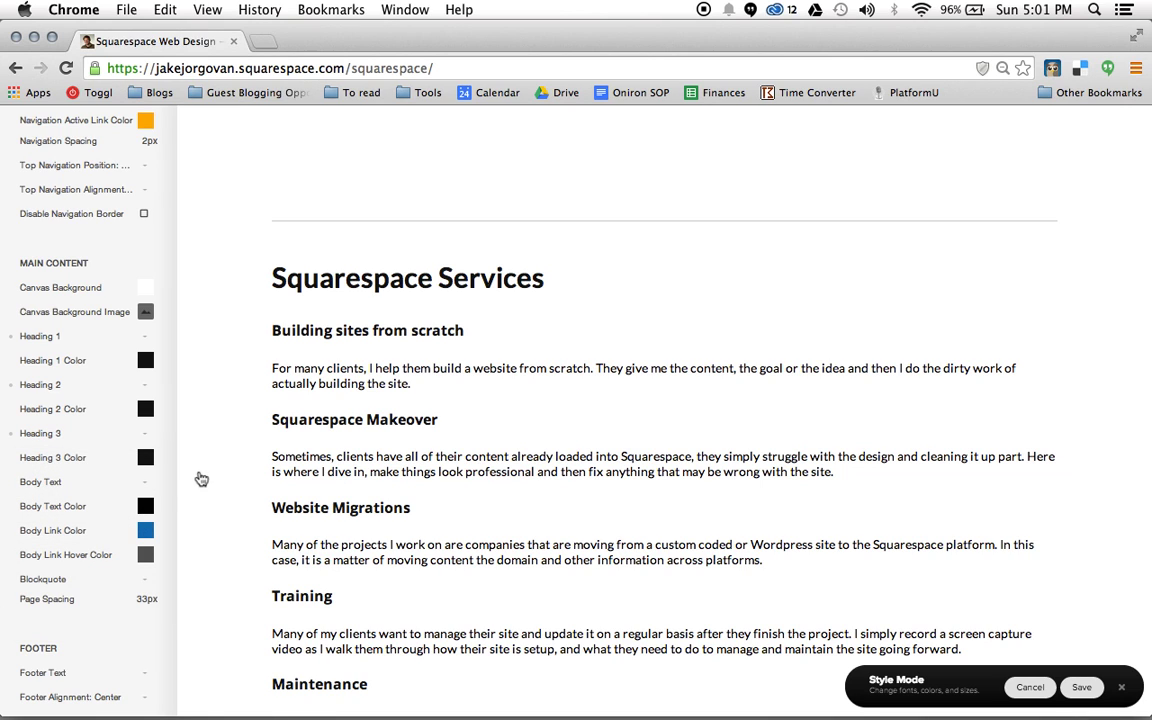
Try a font size of 22px on the Body Text and restore it to 15px.
left_click(139, 490)
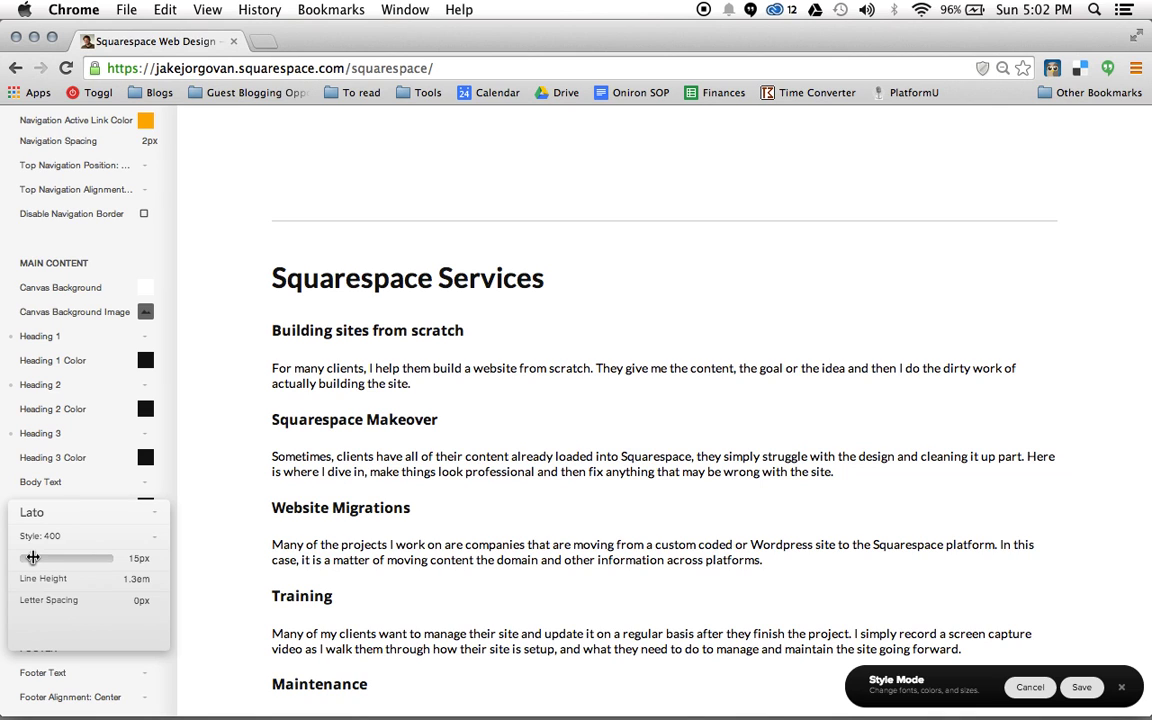
left_click(80, 485)
left_click(80, 485)
left_click_drag(34, 559, 43, 559)
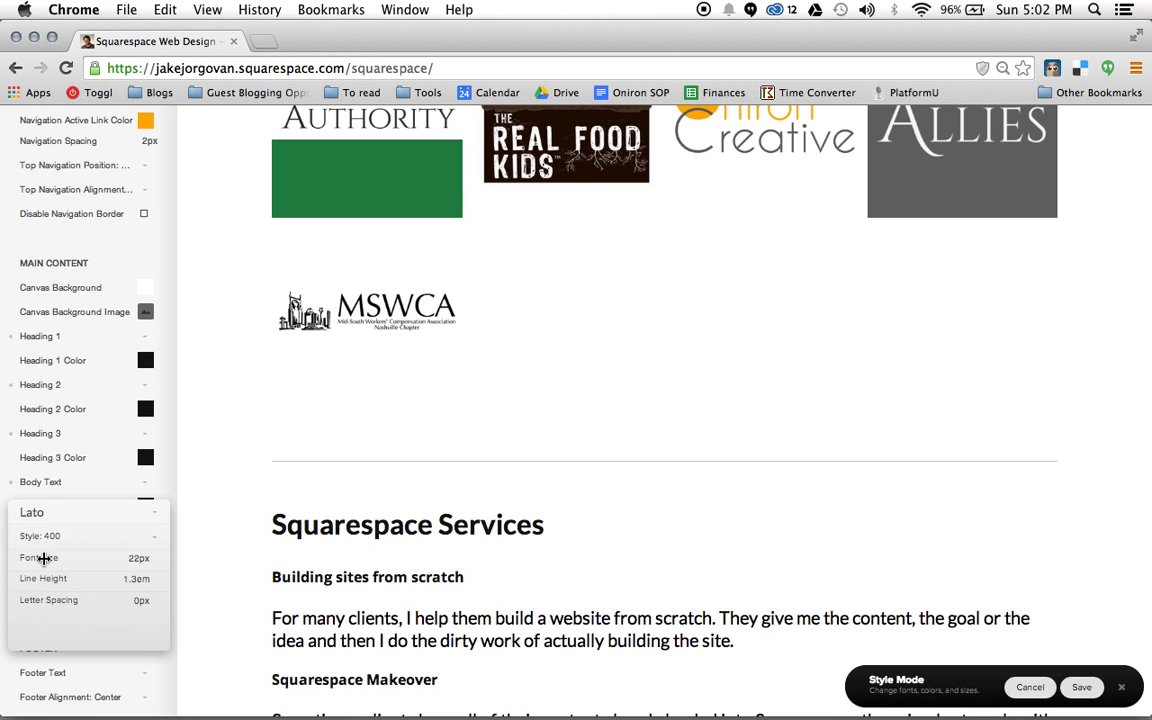
left_click(136, 558)
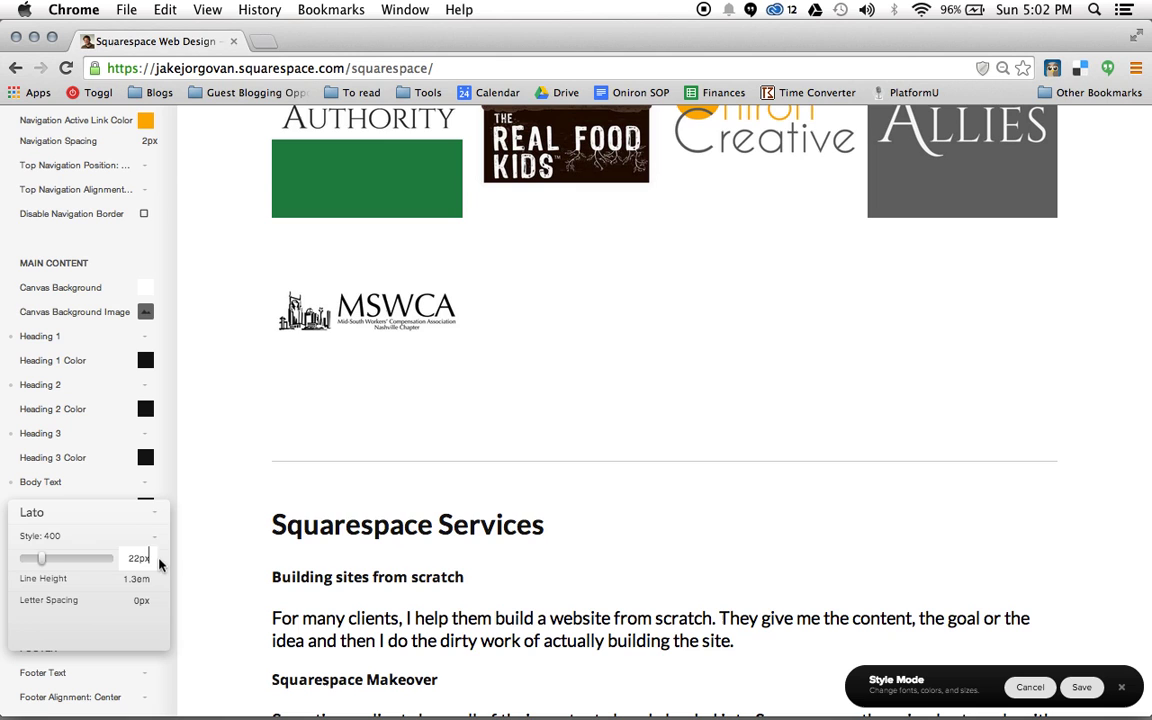
key("BackSpace")
type("15")
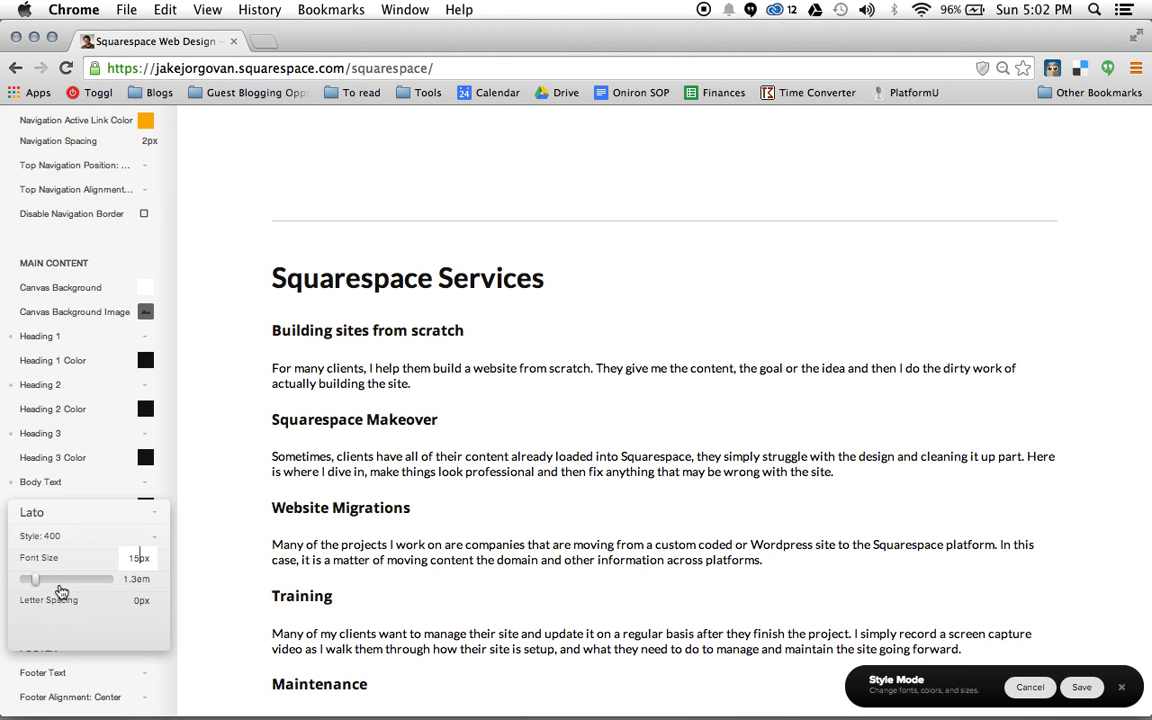
Try a 2.2em line height on the Body Text and settle on 1.5em.
mouse_move(38, 580)
left_click_drag(38, 579, 62, 579)
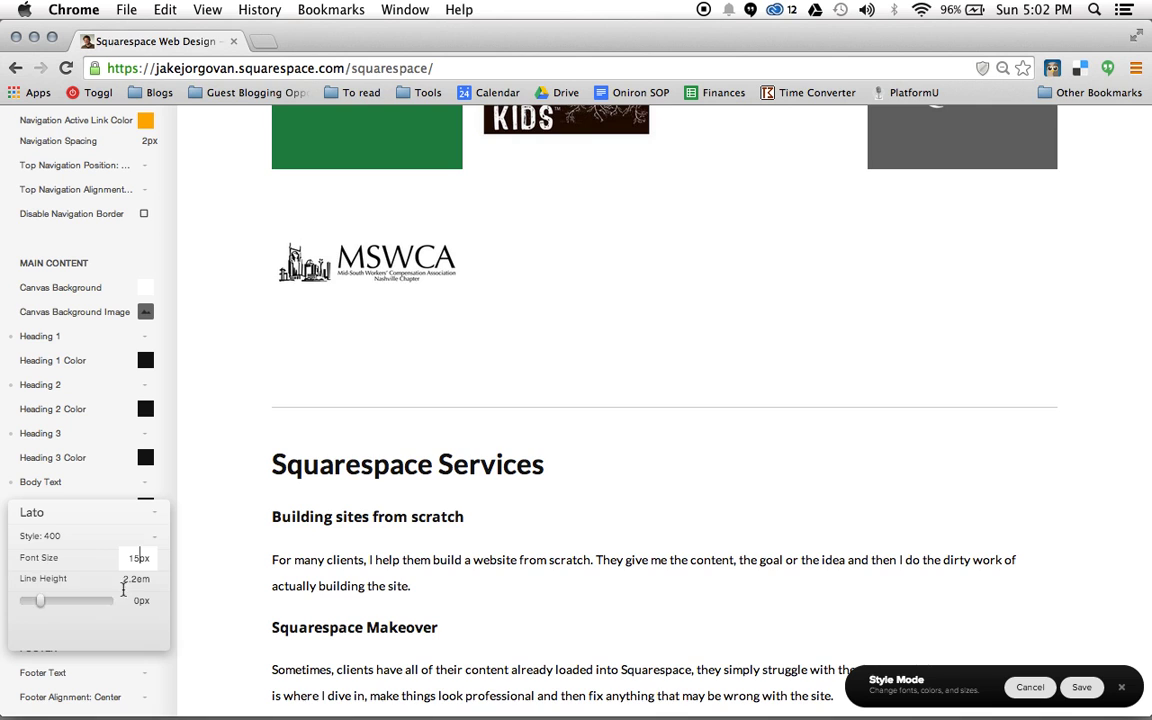
left_click_drag(62, 579, 46, 580)
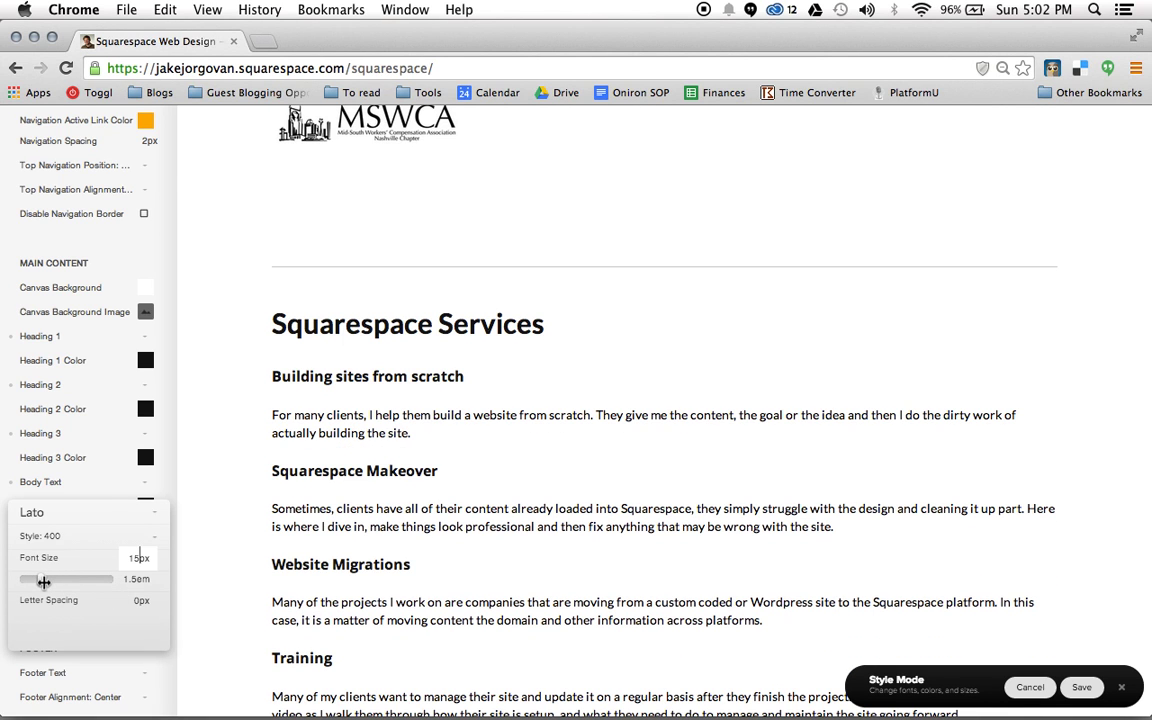
left_click(232, 478)
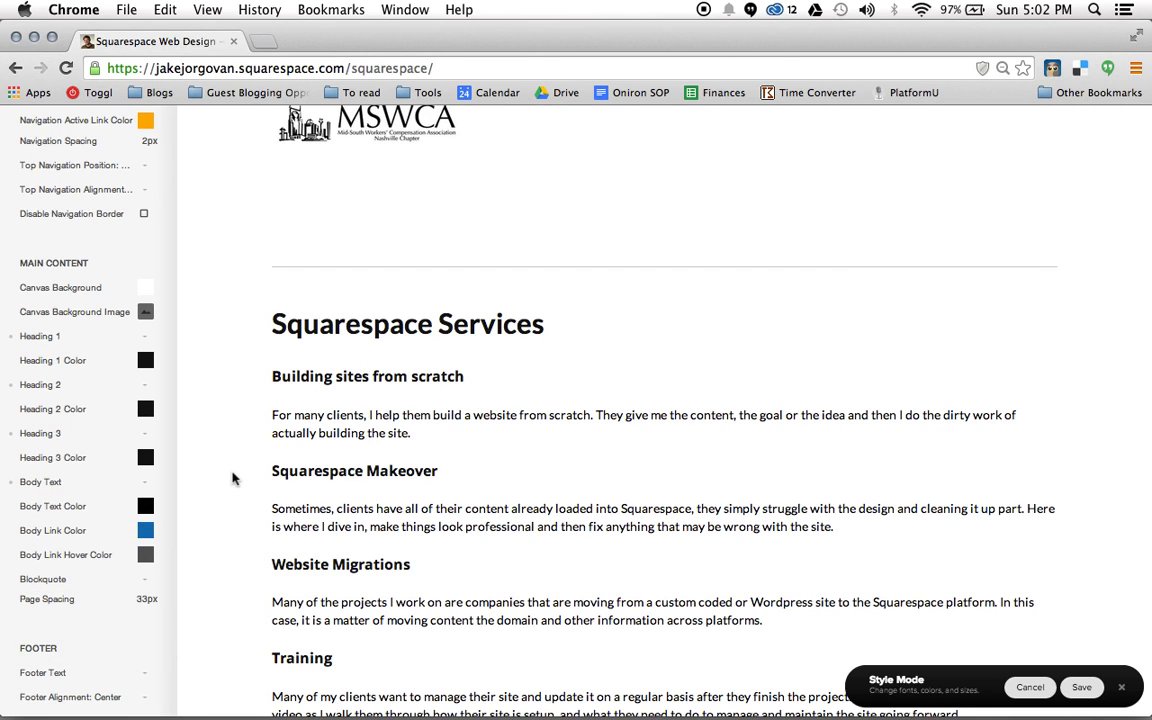